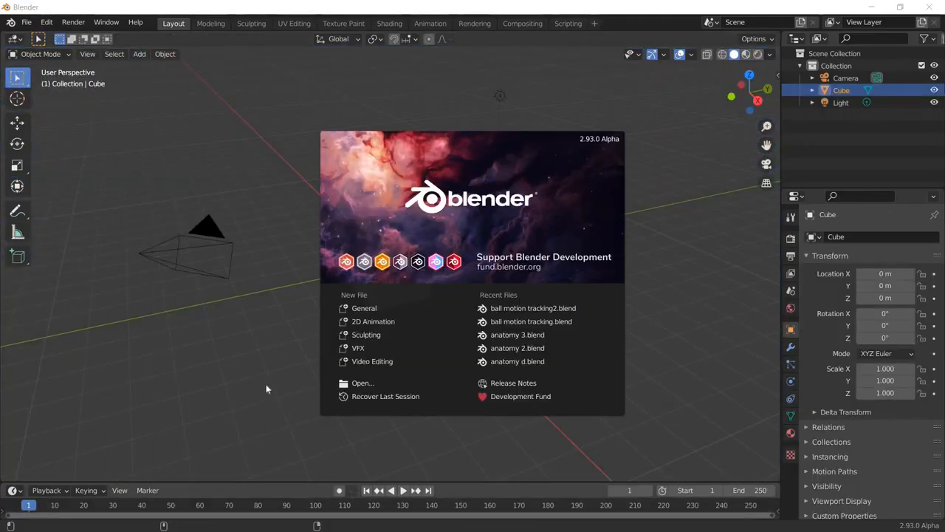
Dismiss the splash screen and delete the default cube from the scene.
left_click(268, 389)
right_click(406, 295)
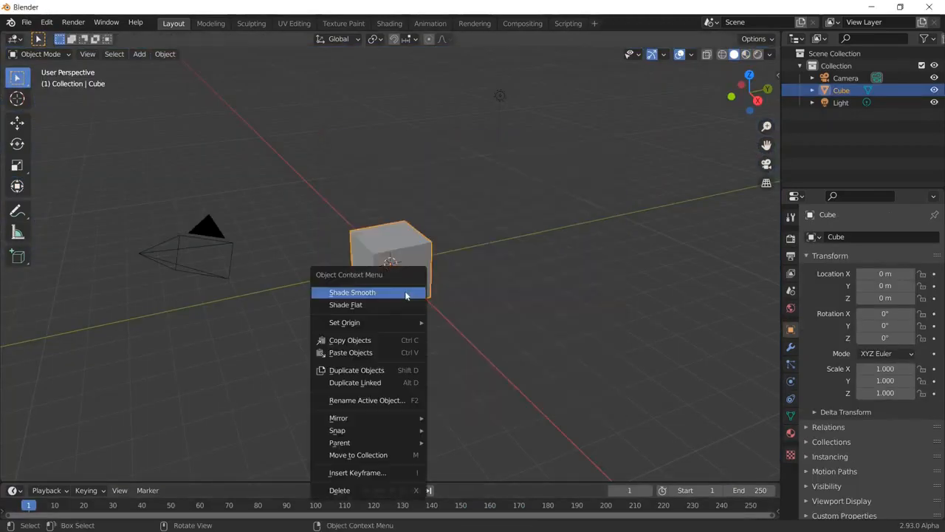
left_click(369, 491)
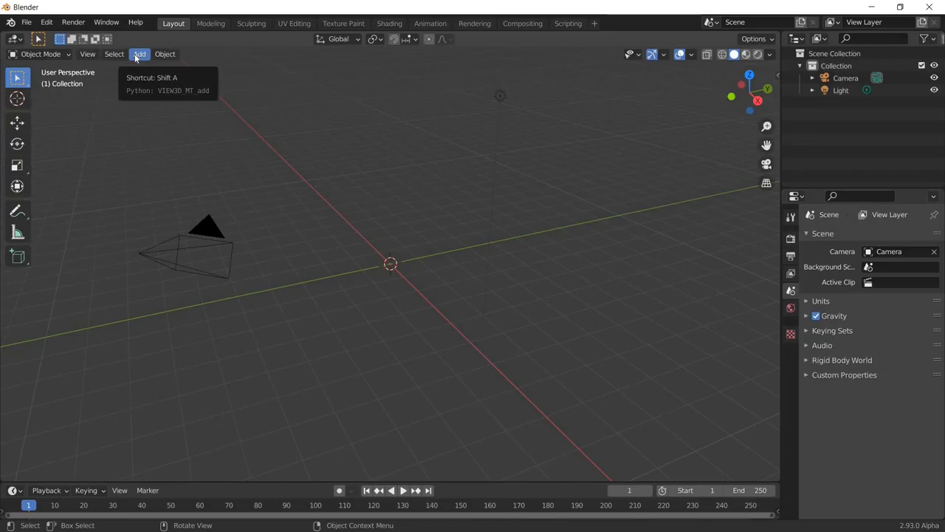
Add a mesh cylinder at the origin and stretch it along Z to a scale of about 3.4.
left_click(137, 56)
mouse_move(200, 68)
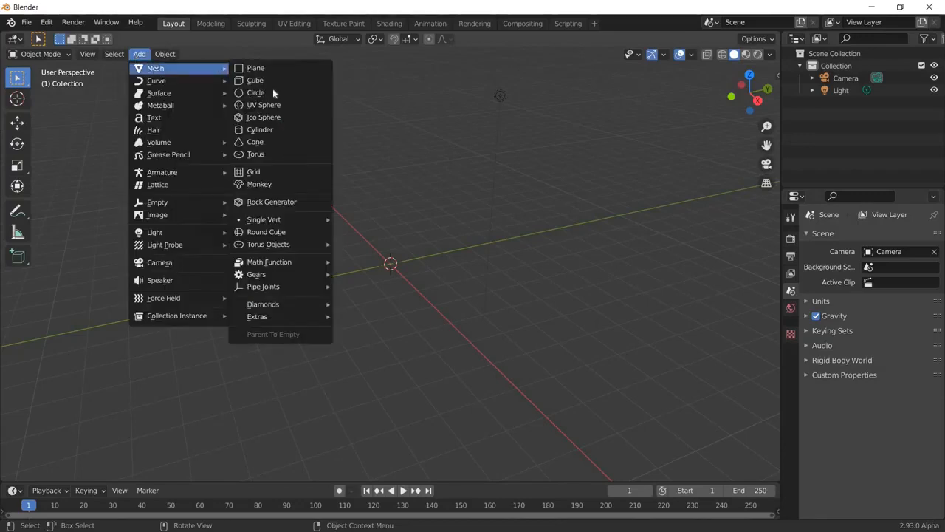
left_click(278, 131)
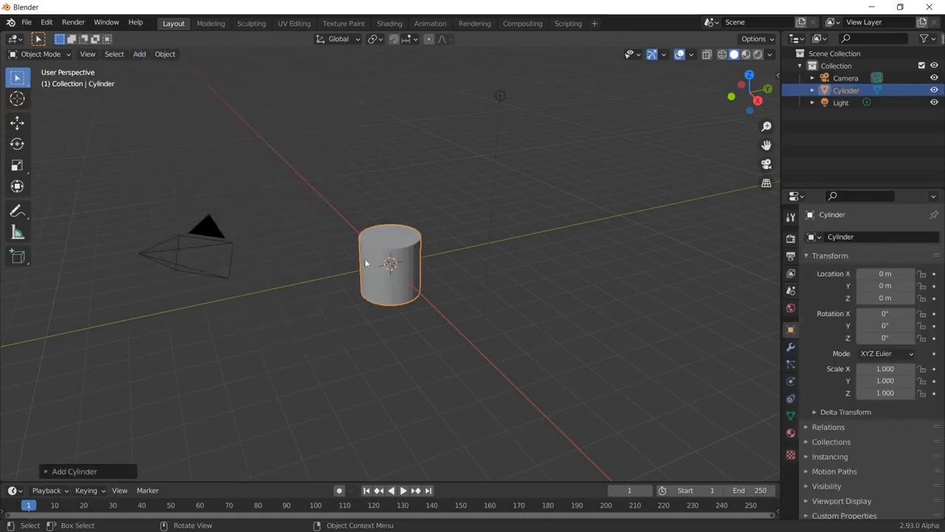
left_click(18, 187)
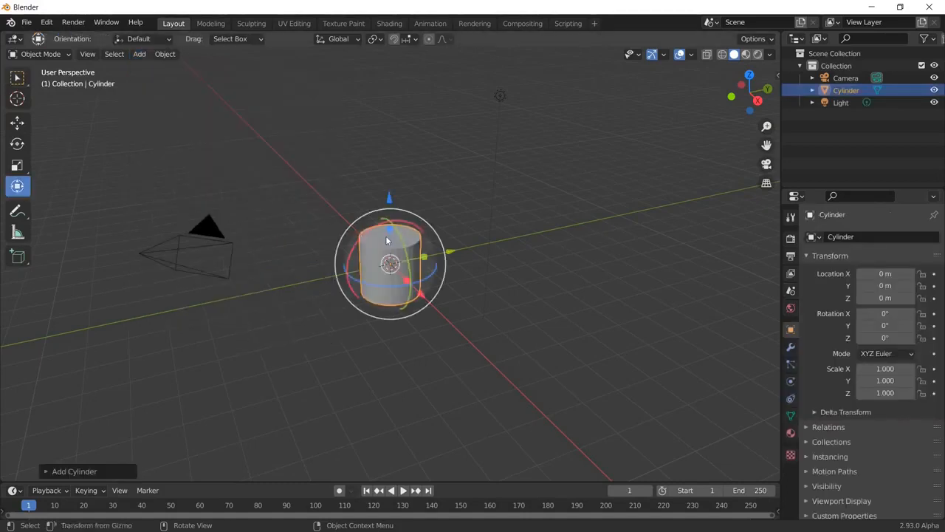
left_click_drag(389, 228, 397, 138)
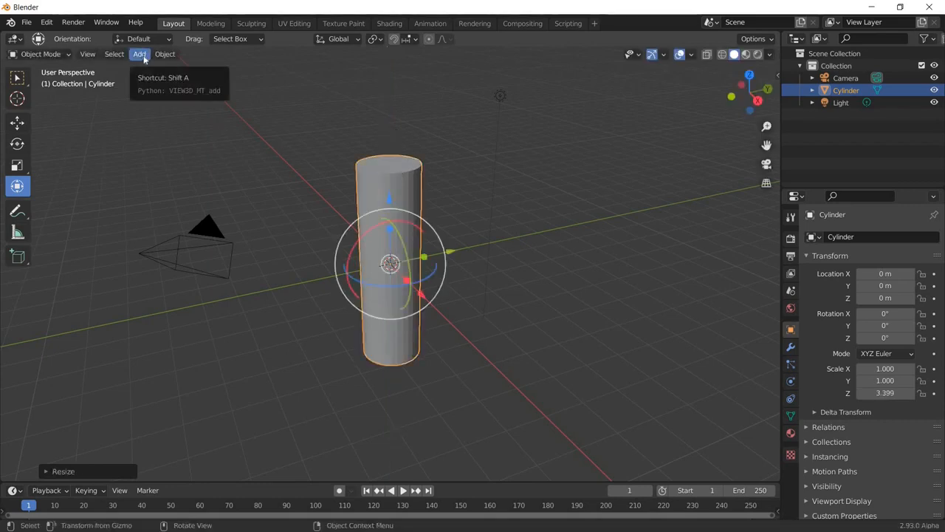
Add a mesh cone and raise it along Z to about 4.34 m so it caps the cylinder.
left_click(142, 56)
mouse_move(154, 69)
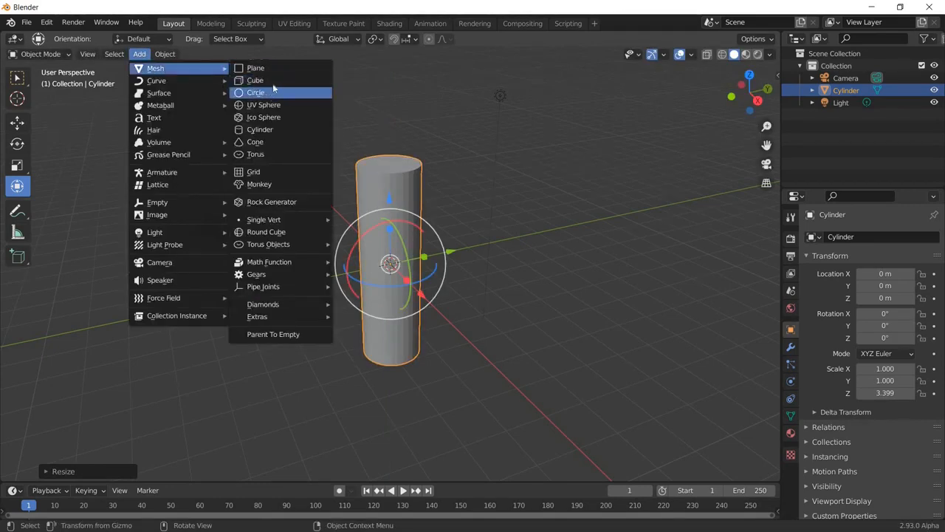
left_click(290, 147)
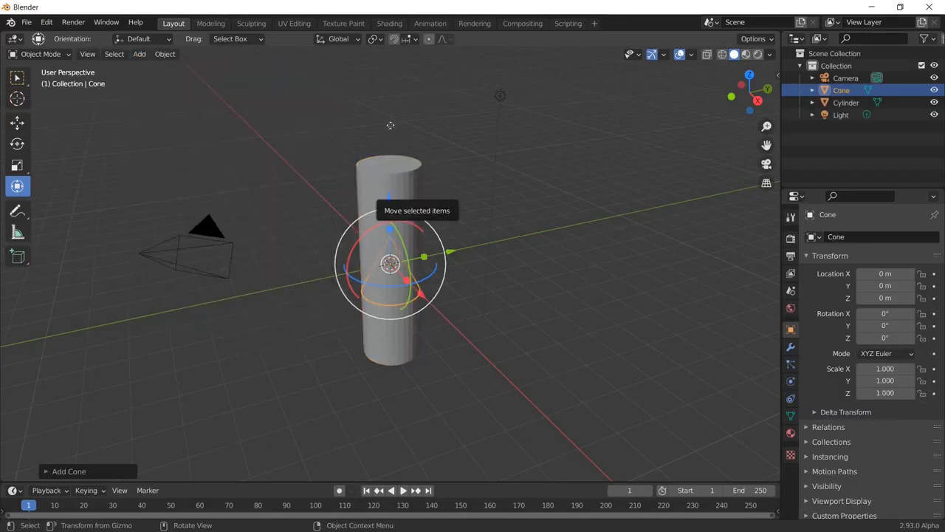
left_click_drag(392, 201, 395, 67)
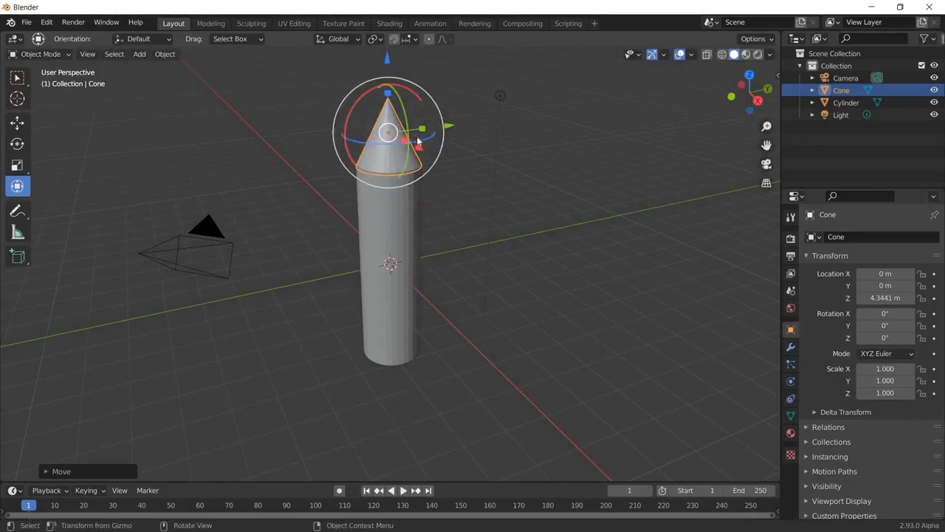
Duplicate the nose cone and lower the copy along Z to about -3.81 m, under the cylinder's base.
key("shift+d")
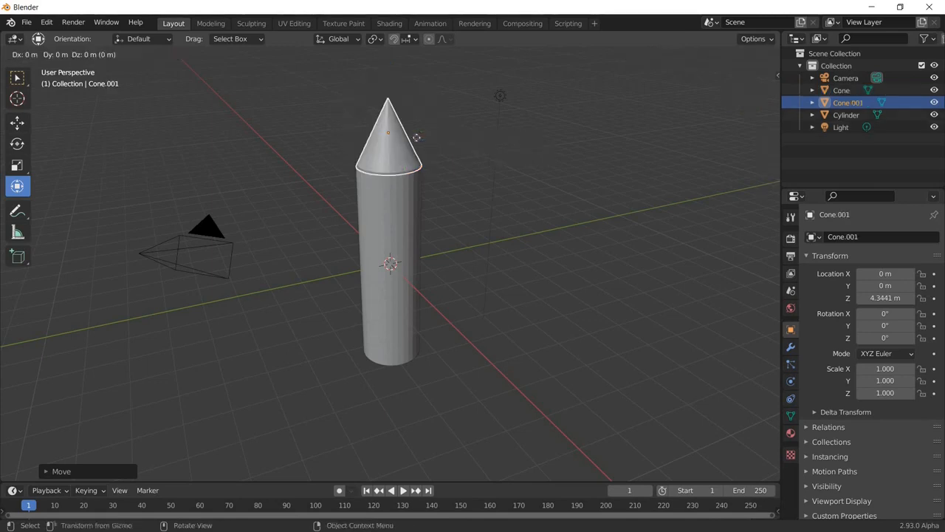
key("Escape")
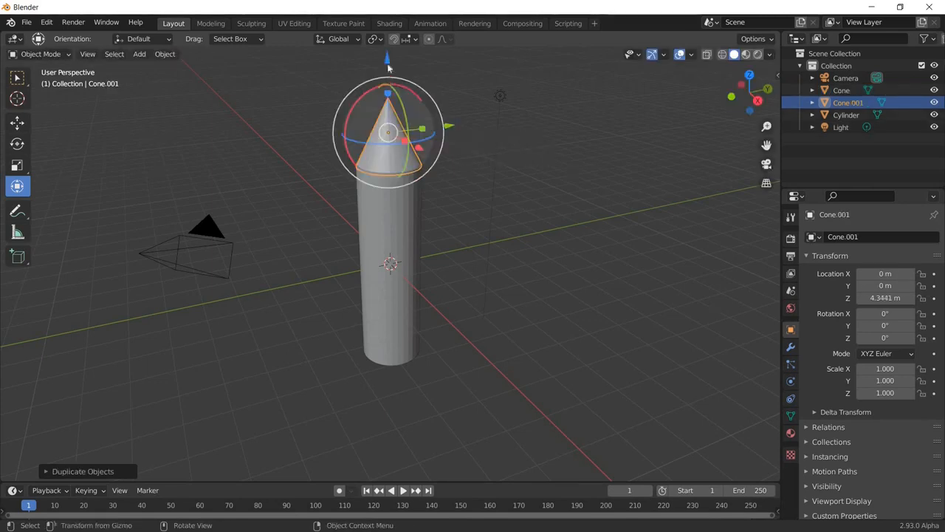
key("g")
key("z")
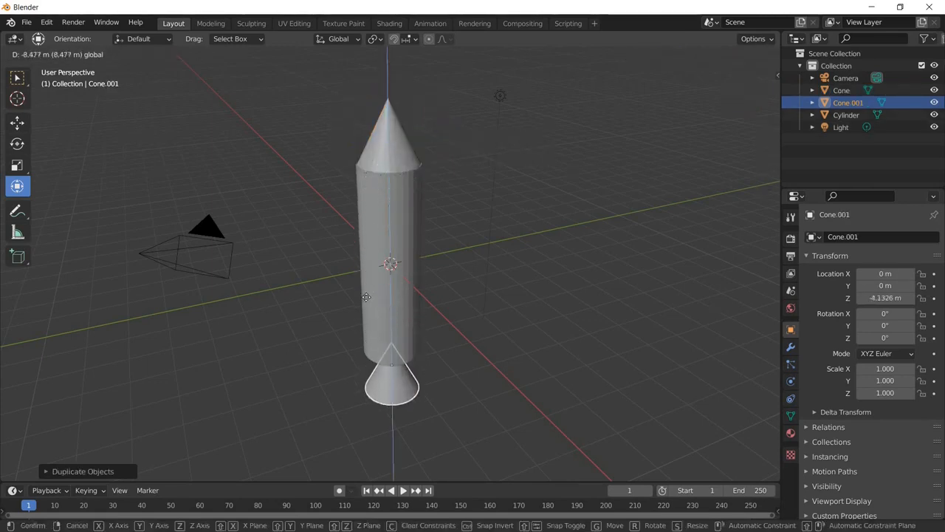
left_click(517, 308)
middle_click_drag(517, 289, 390, 332)
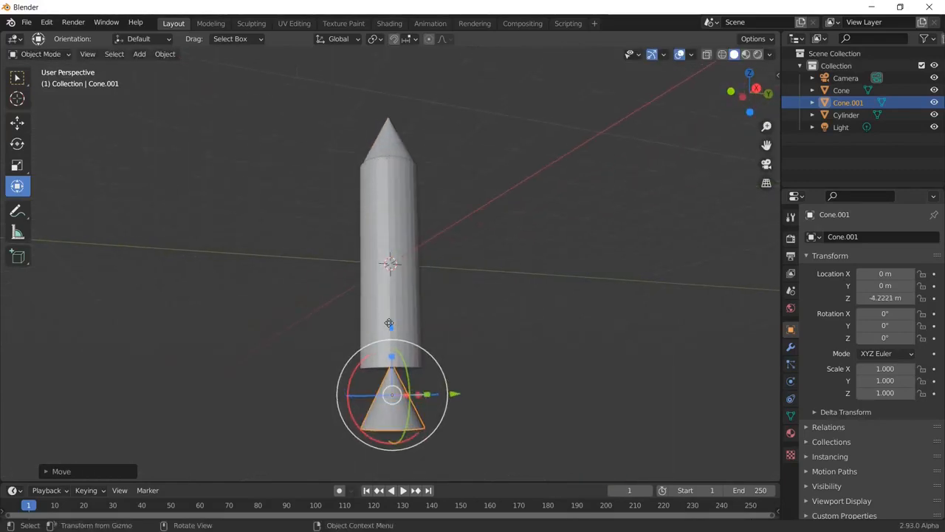
key("g")
key("z")
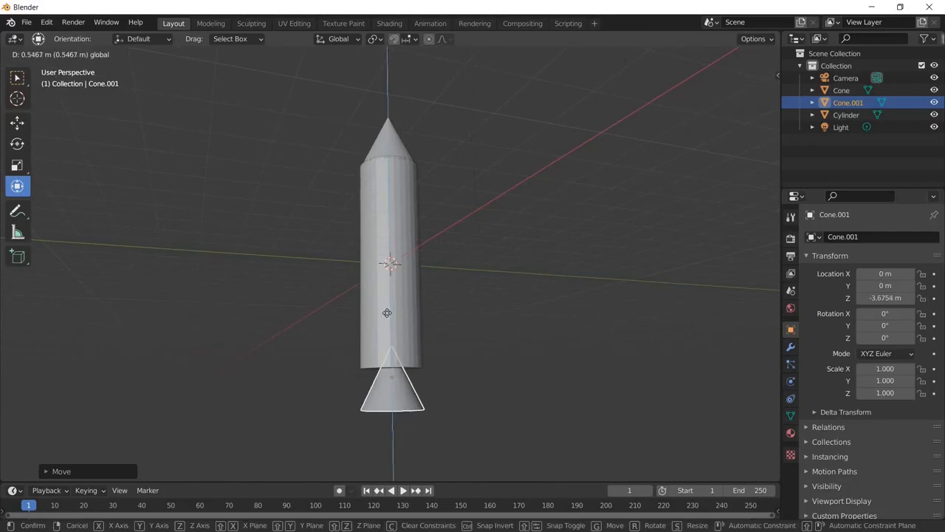
left_click(540, 319)
left_click(457, 237)
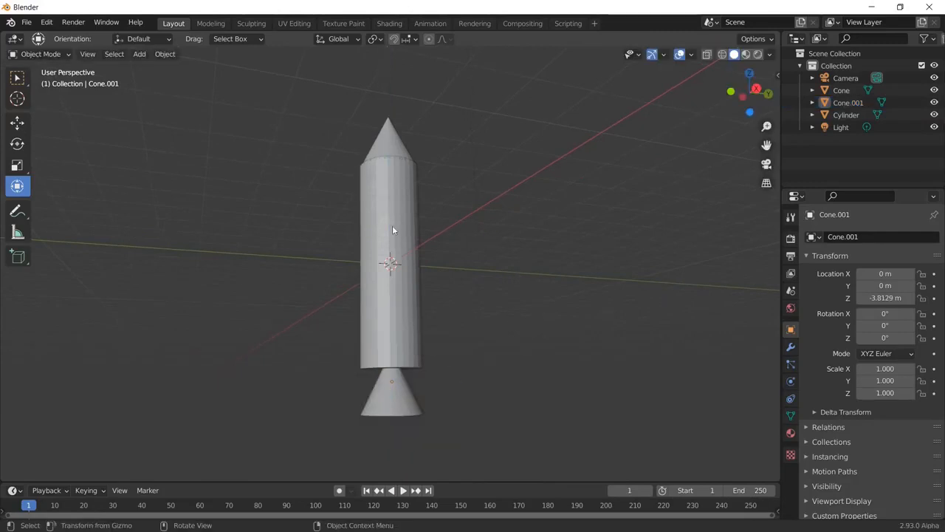
Apply smooth shading to the cylinder, the nose cone and the lower cone.
right_click(392, 225)
left_click(403, 303)
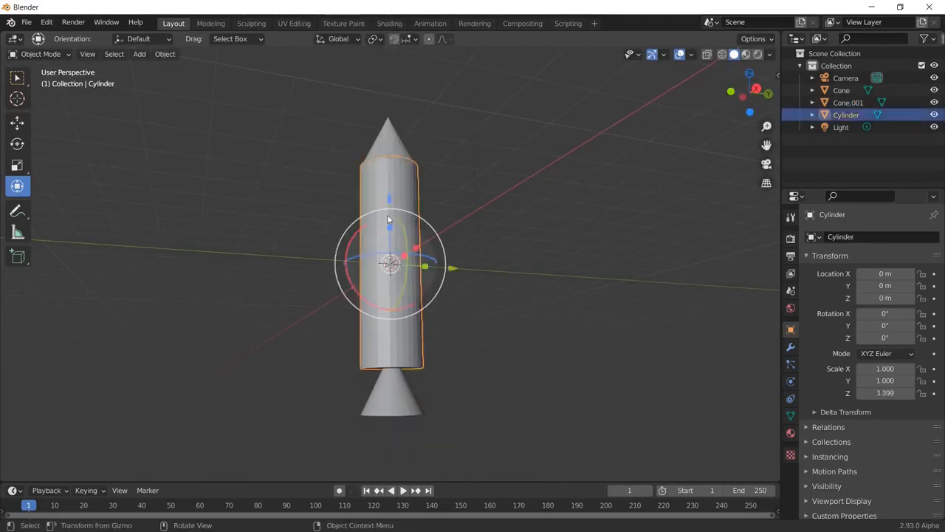
right_click(407, 179)
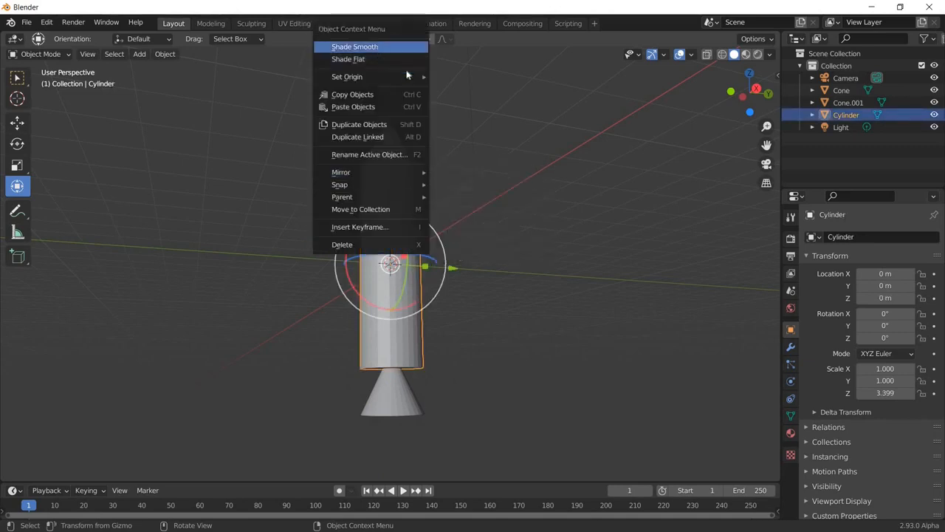
left_click(373, 47)
left_click(396, 142)
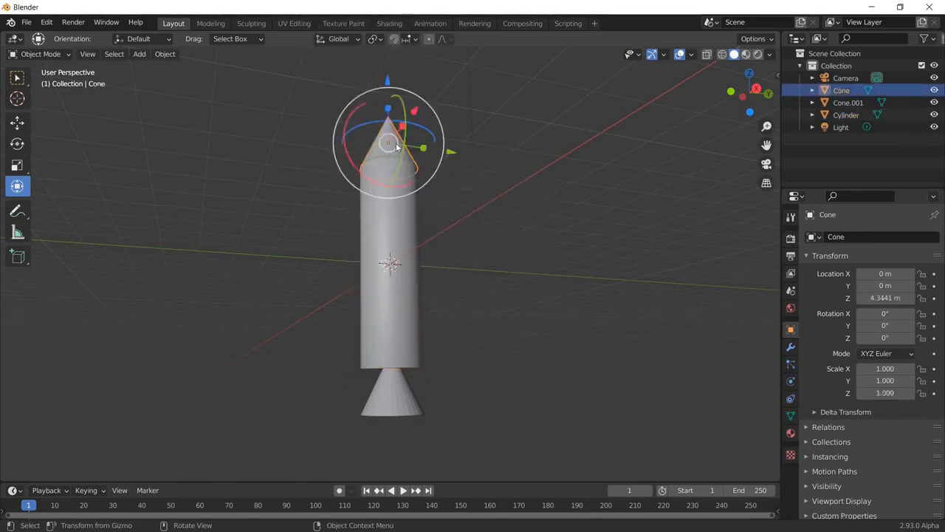
right_click(389, 142)
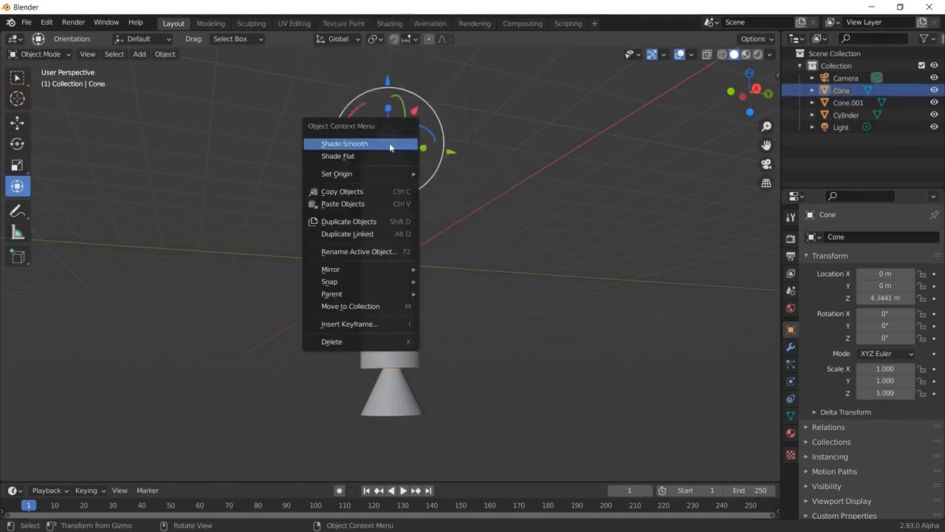
right_click(379, 392)
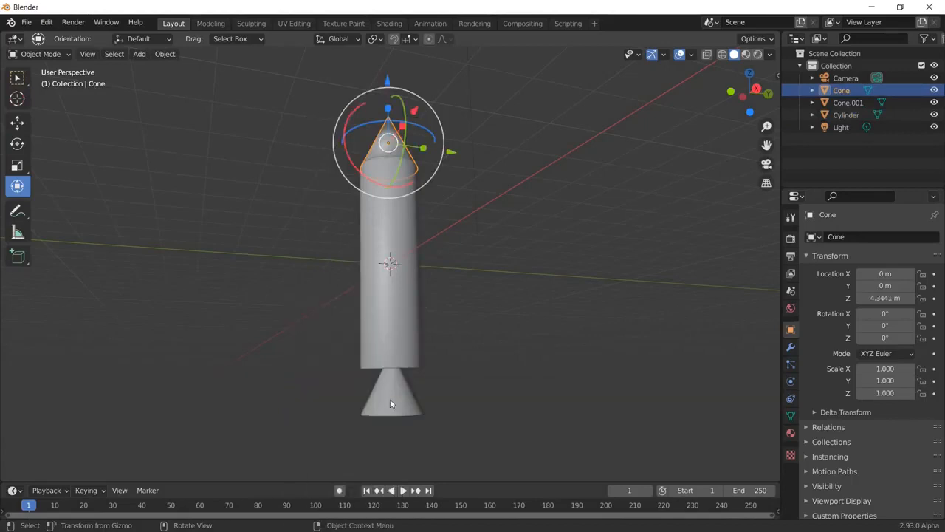
left_click(390, 403)
right_click(368, 365)
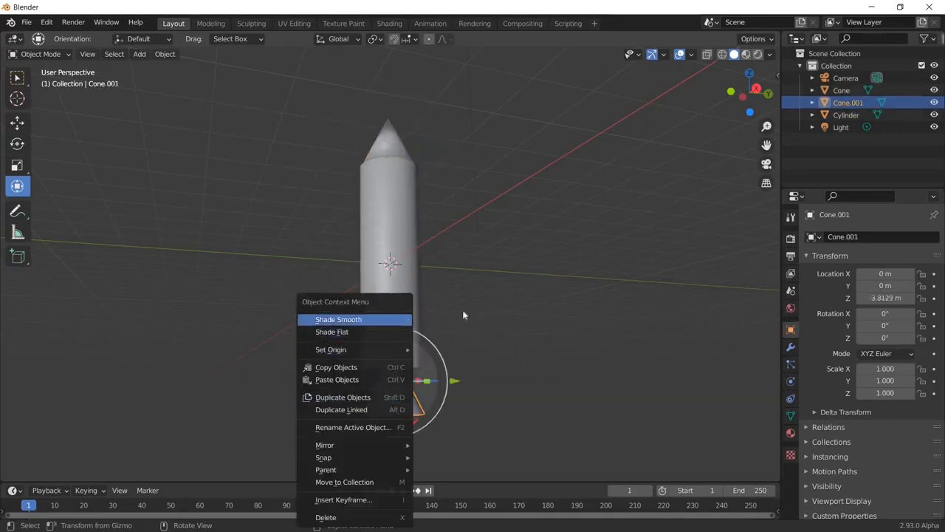
middle_click_drag(533, 274, 458, 243)
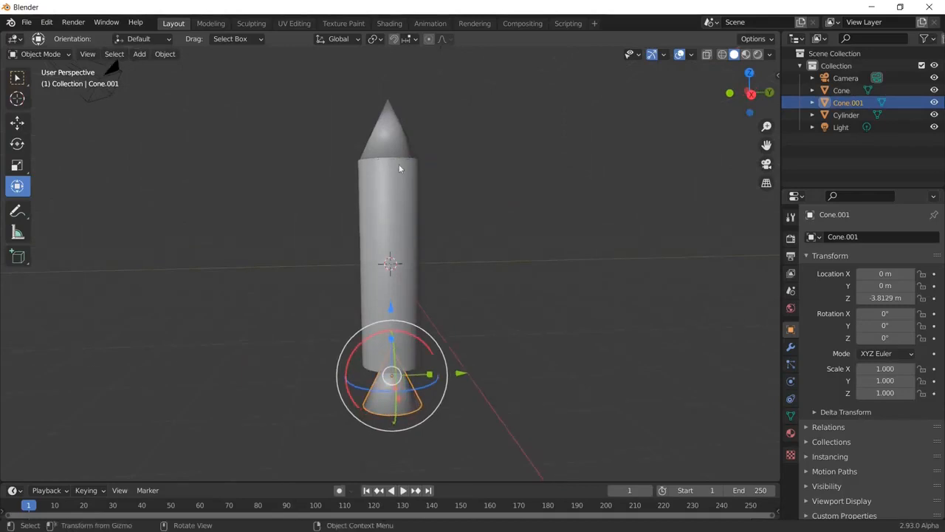
Join the nose cone and the cylinder into a single rocket body object.
left_click(393, 139)
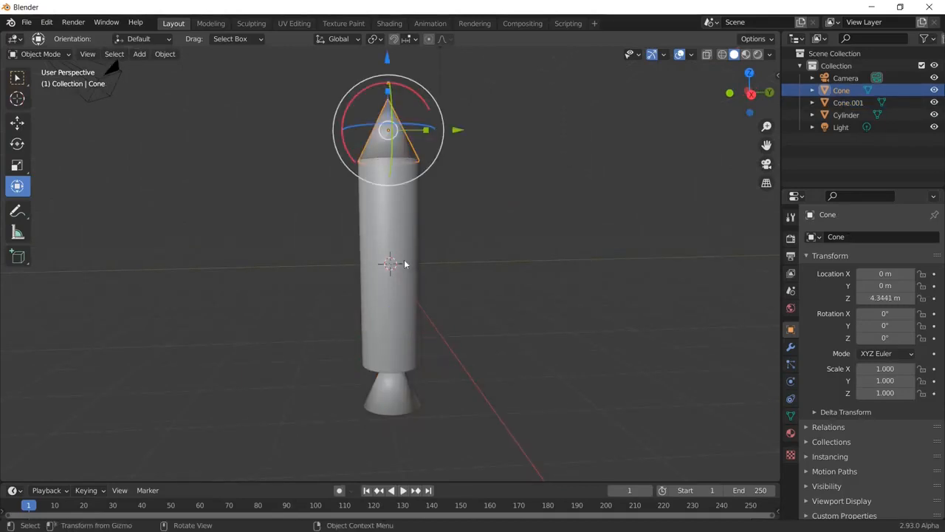
left_click(404, 268, "shift")
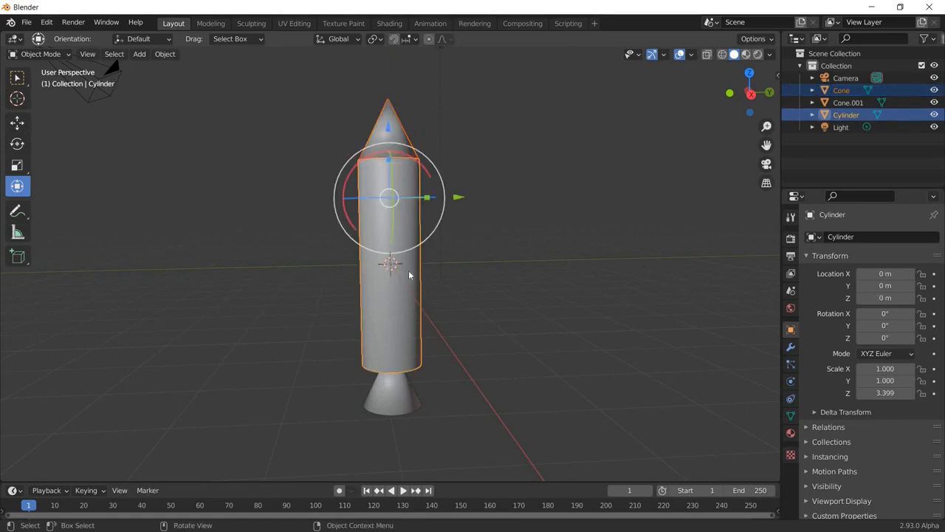
key("ctrl+j")
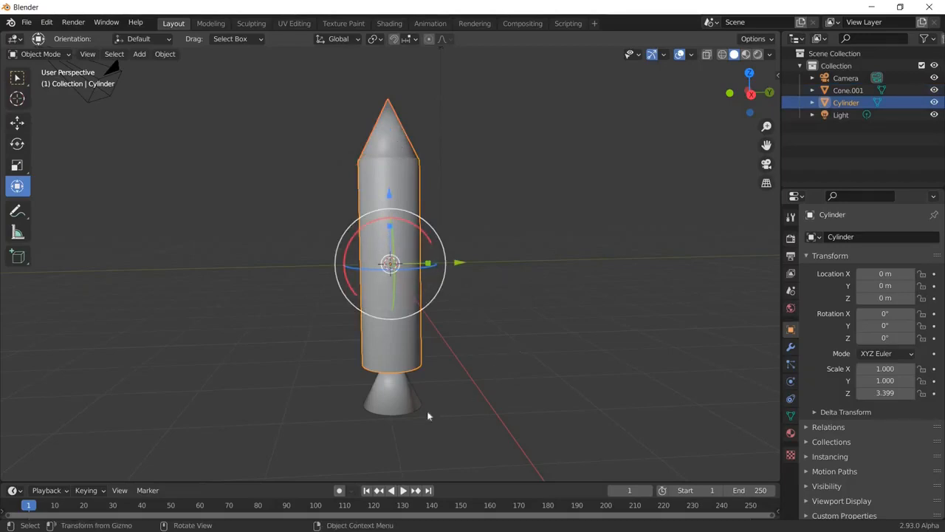
Give the lower cone a new material with an Emission surface and set its strength to 50.
left_click(395, 409)
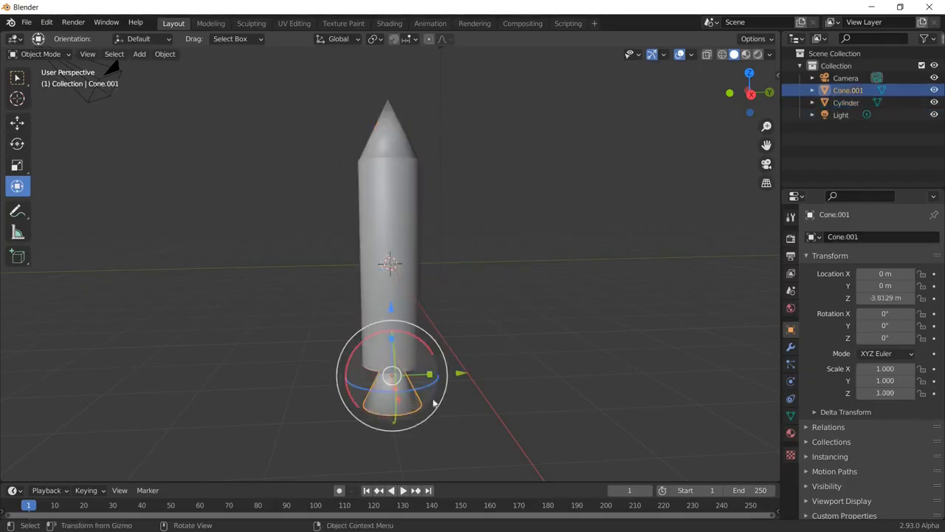
left_click(791, 434)
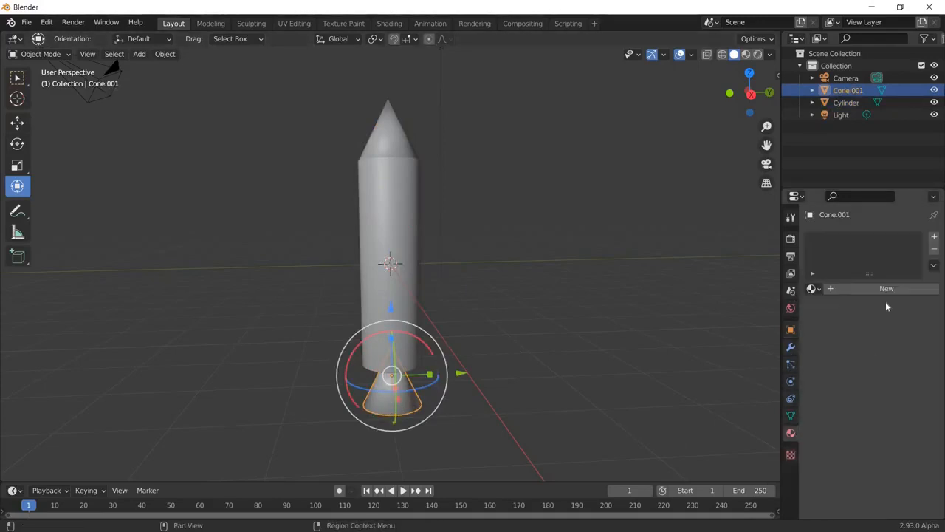
left_click(891, 293)
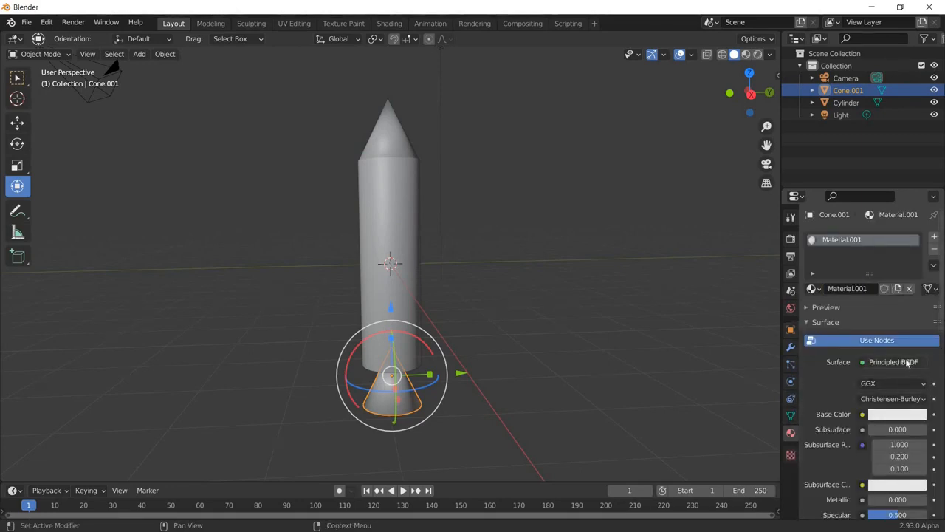
left_click(894, 362)
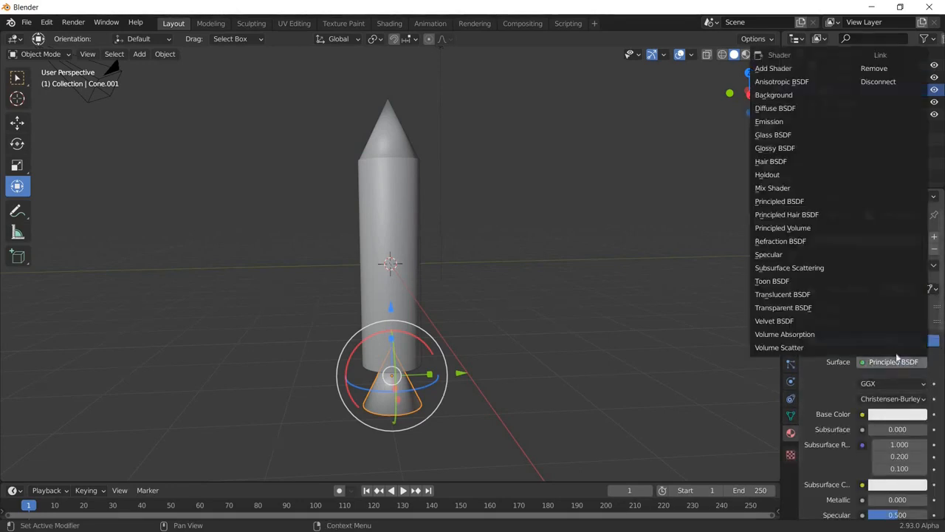
left_click(783, 122)
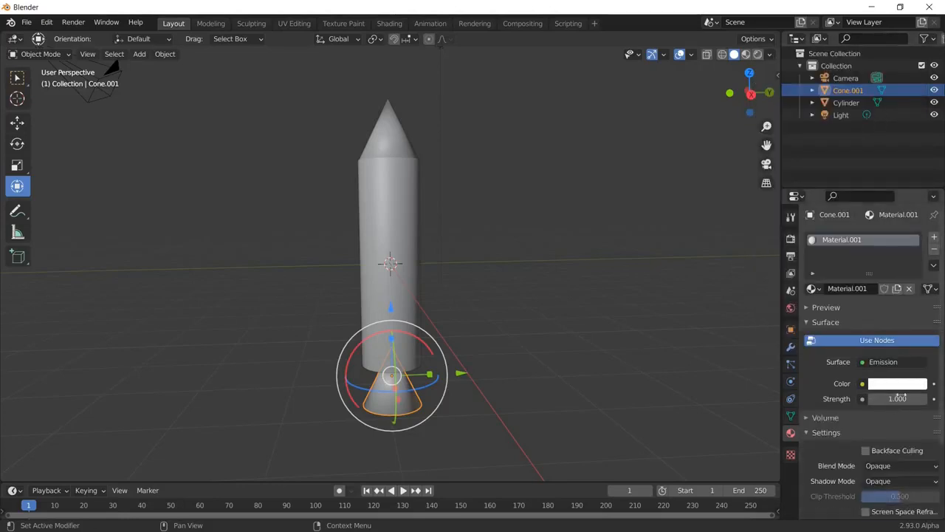
left_click(899, 398)
type("1.0")
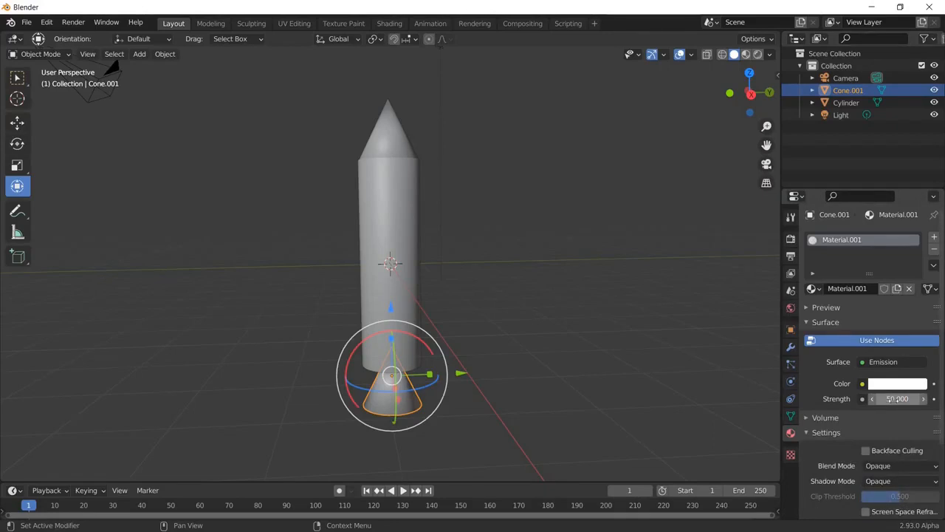
key("Return")
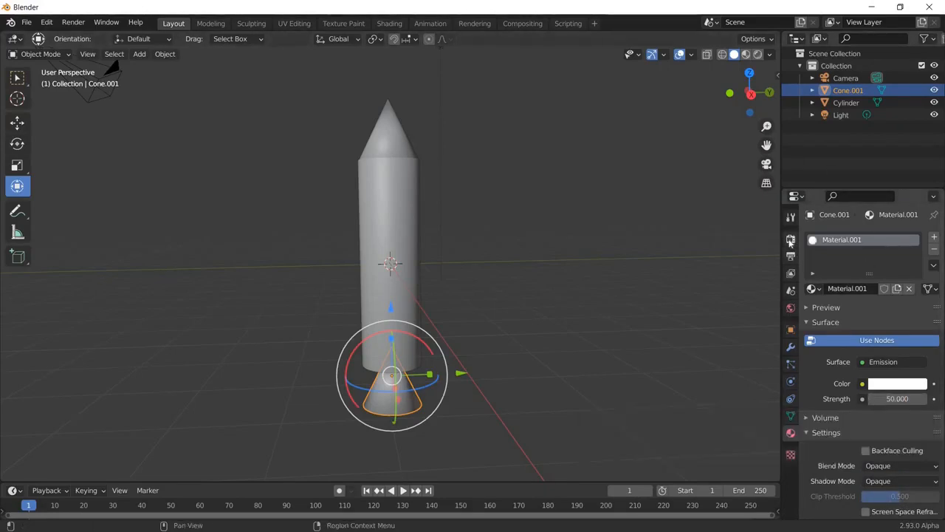
Enable Bloom in the Eevee render settings and display the viewport in Material Preview mode.
left_click(791, 240)
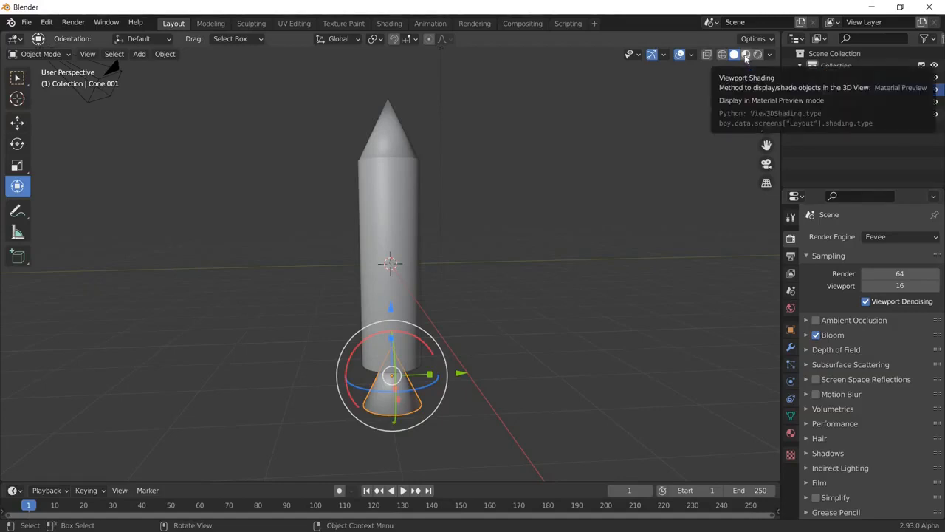
left_click(746, 54)
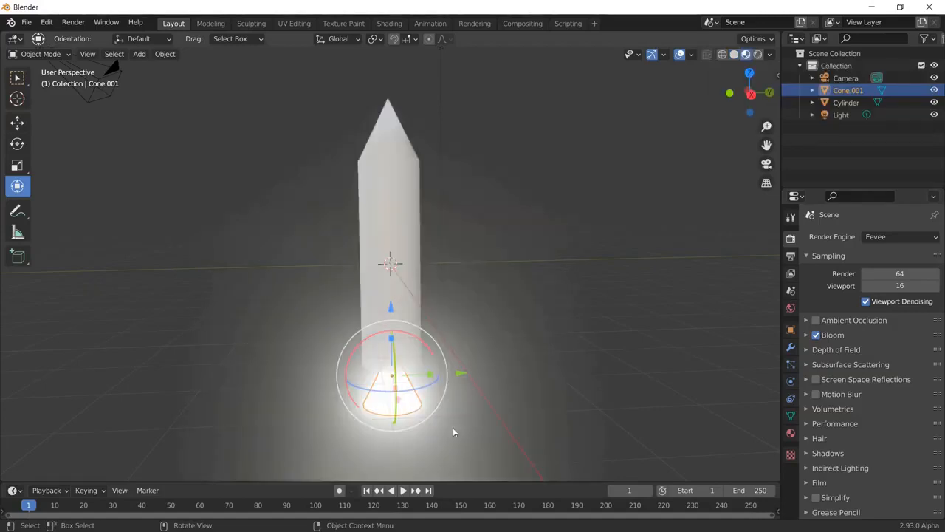
mouse_move(519, 387)
middle_mouse_down()
mouse_move(480, 310)
mouse_move(485, 321)
mouse_move(449, 426)
mouse_move(438, 425)
mouse_move(517, 398)
middle_mouse_up()
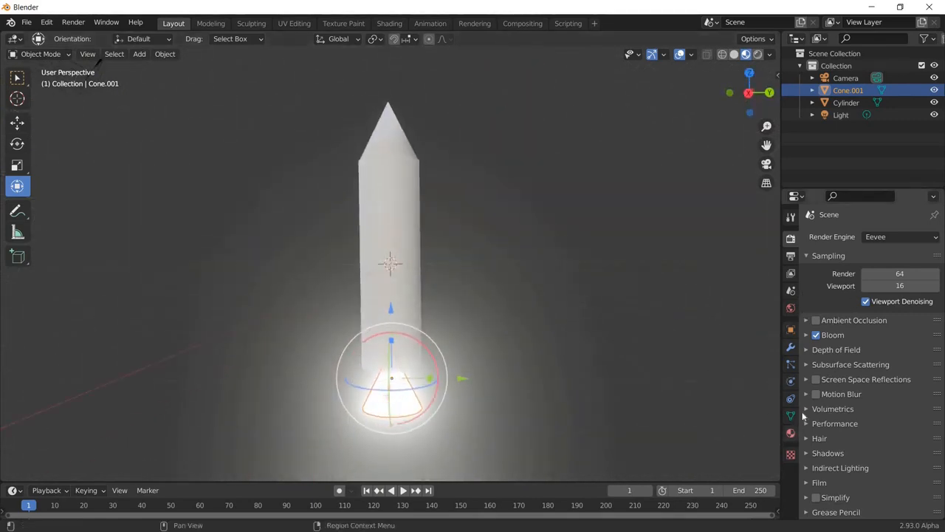
Set the Emission strength of the exhaust cone's material to 70.
left_click(791, 433)
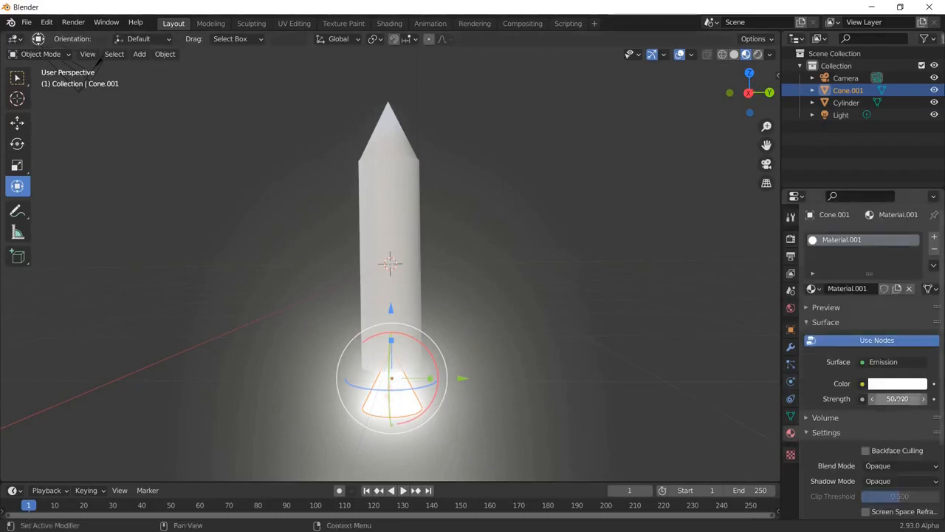
left_click(898, 399)
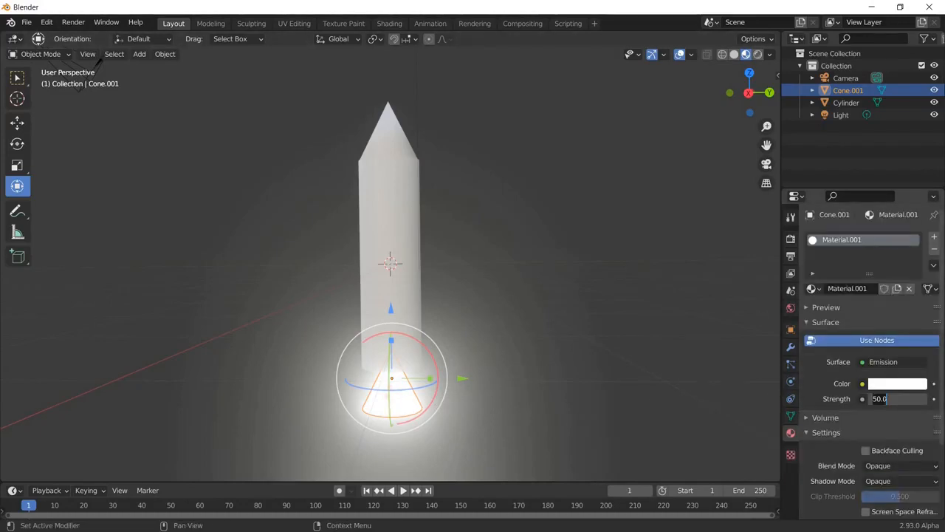
type("70")
key("Return")
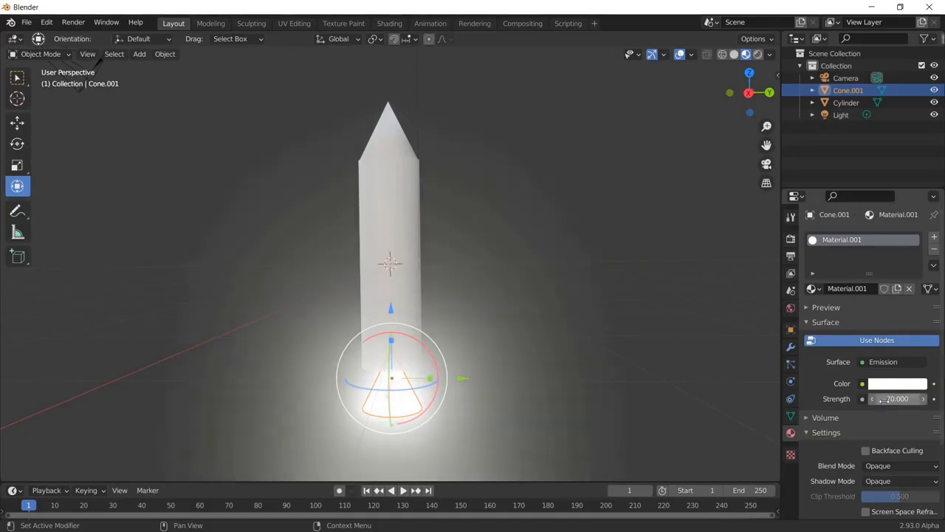
Parent the exhaust cone to the rocket body using Object (Keep Transform).
scroll(547, 342, "down", 4)
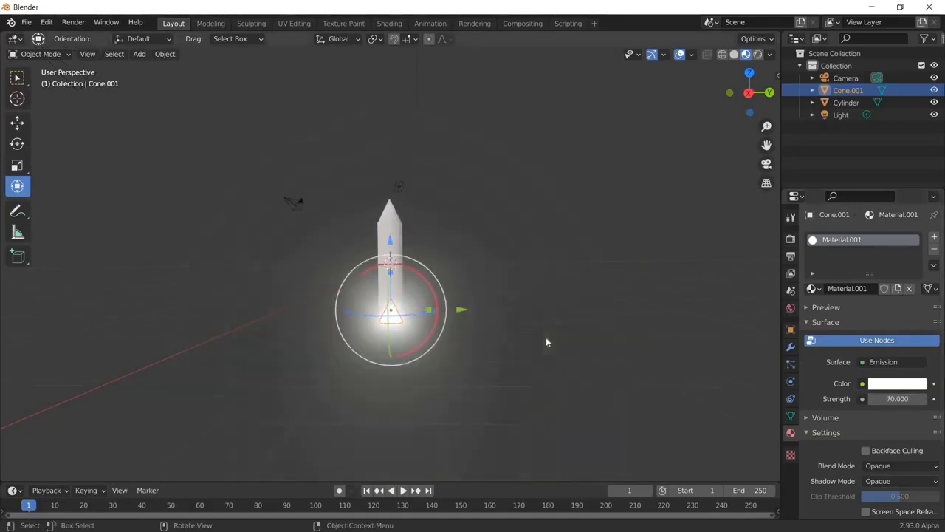
scroll(546, 342, "up", 5)
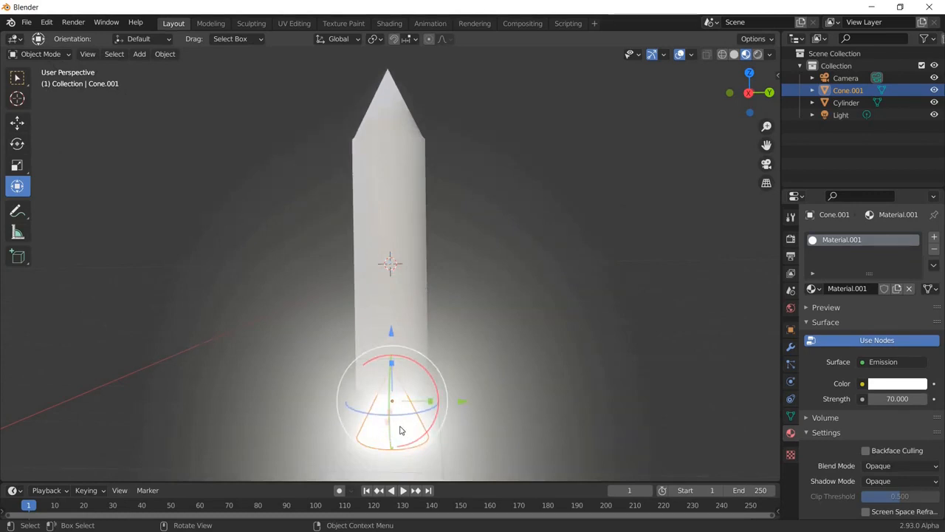
left_click(405, 260, "shift")
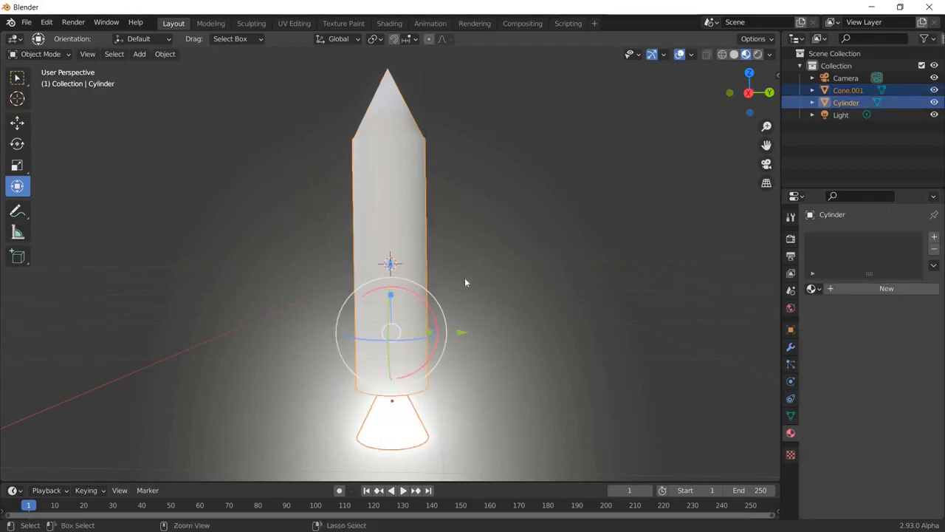
key("ctrl+p")
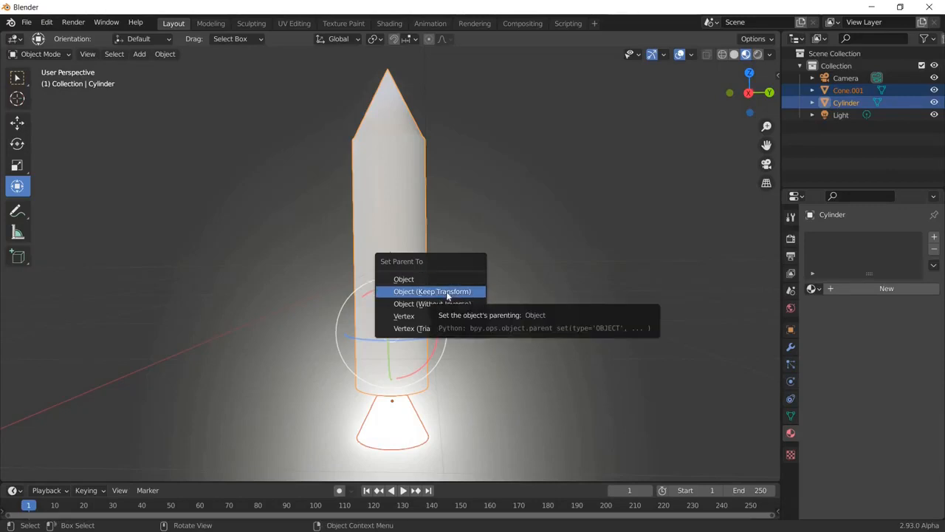
left_click(447, 293)
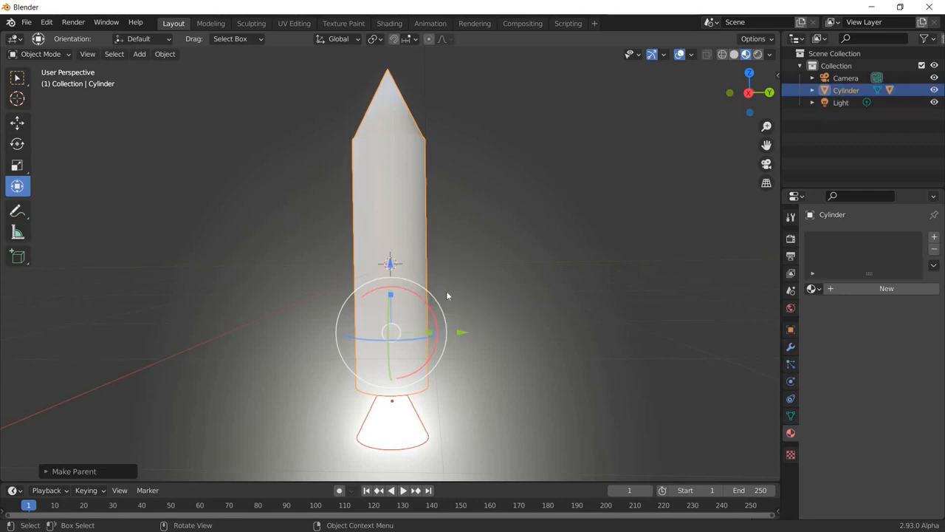
Add a Motion Tracking workspace from the VFX category.
scroll(541, 287, "down", 2)
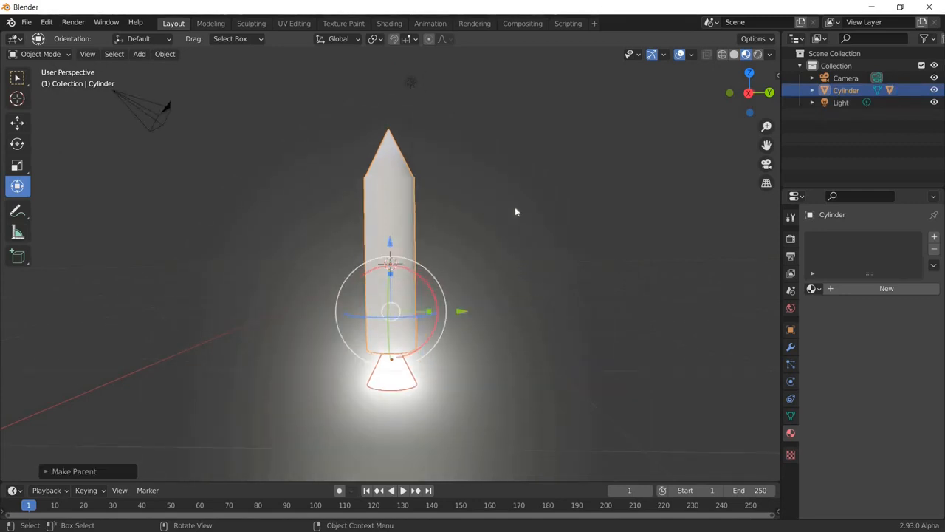
left_click(596, 24)
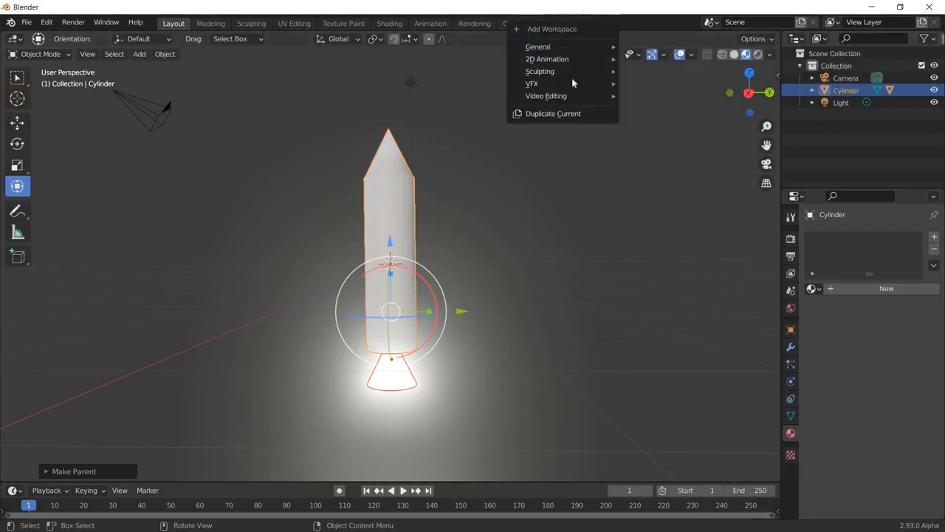
mouse_move(574, 88)
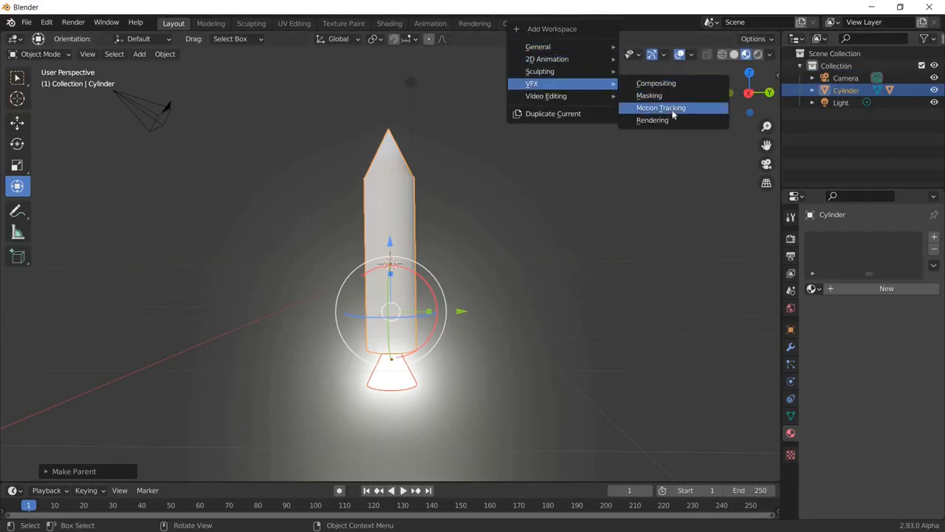
left_click(672, 108)
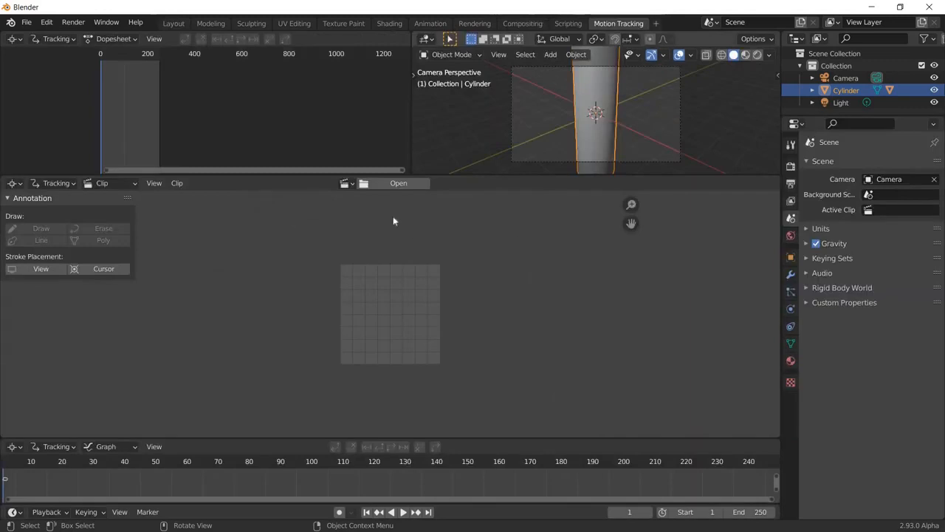
Load Moon.mp4 from C:\1\ as the movie clip for tracking.
left_click(404, 185)
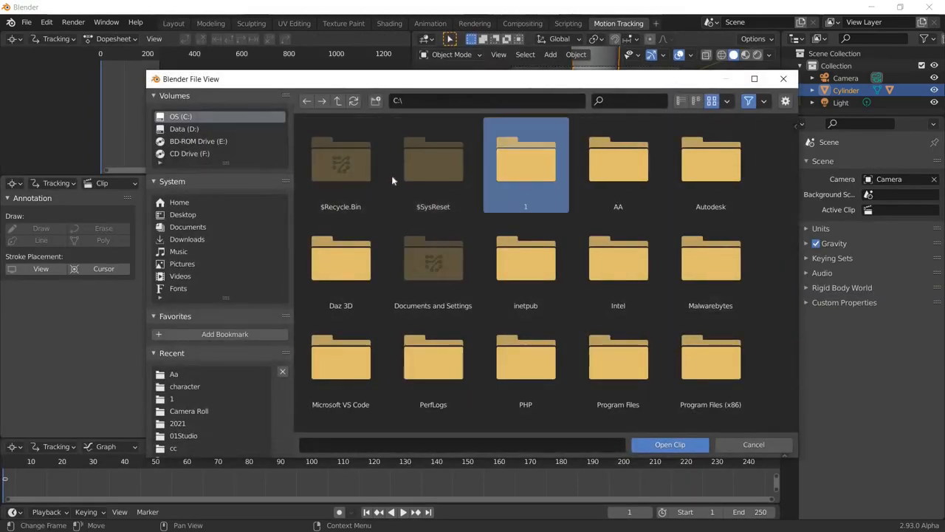
double_click(526, 162)
left_click(439, 184)
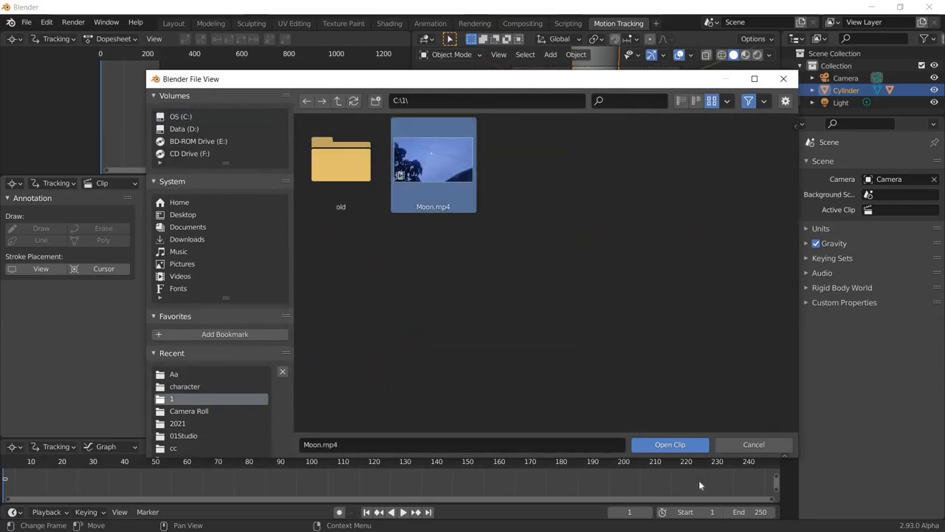
left_click(672, 446)
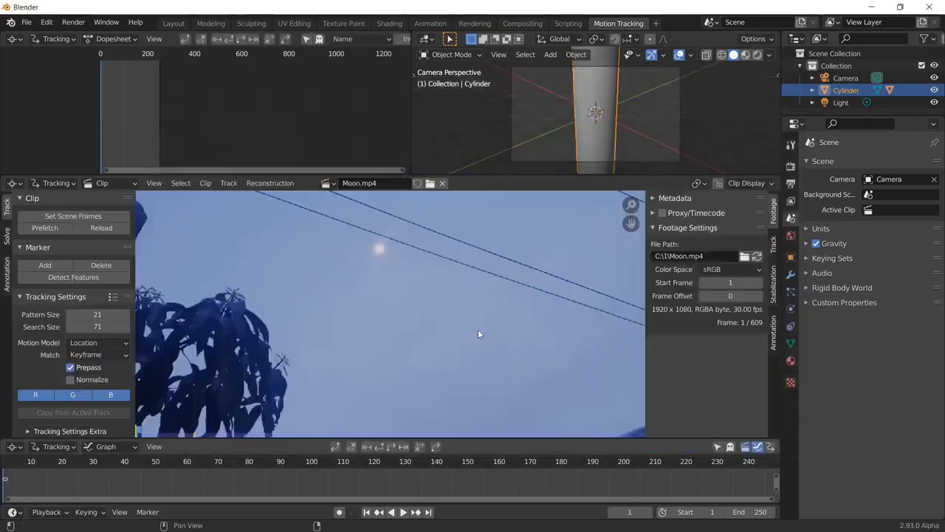
Place a tracking marker on the moon in the first frame and slightly enlarge its pattern area.
scroll(391, 253, "down", 3)
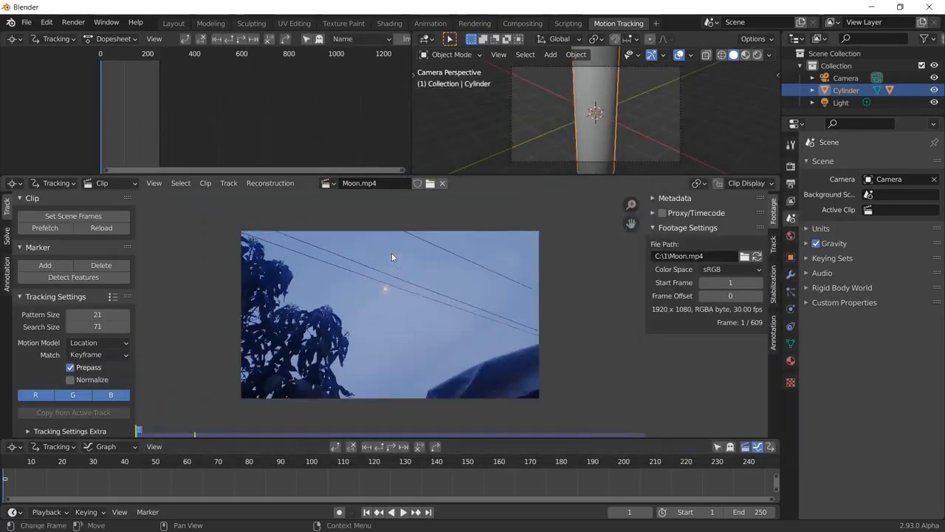
left_click(56, 264)
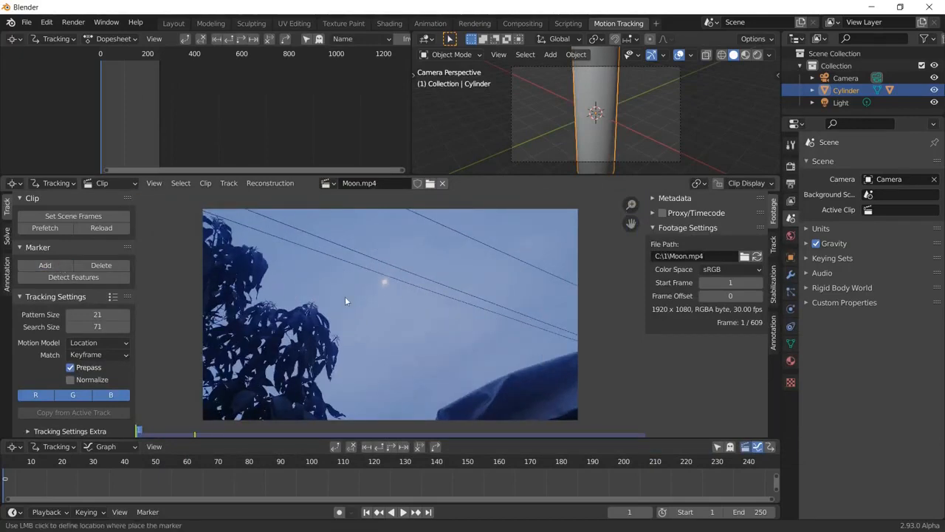
left_click(385, 283)
scroll(396, 290, "up", 3)
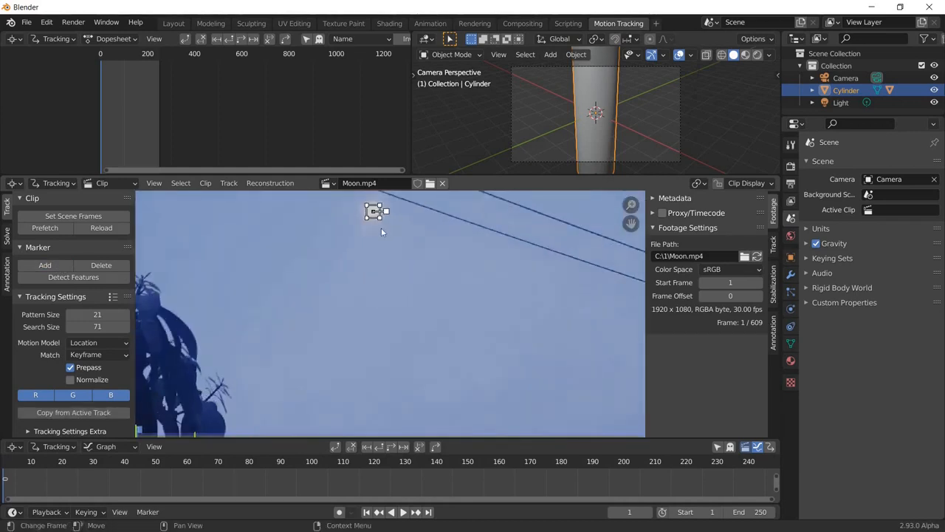
left_click_drag(385, 207, 392, 211)
Enable the Search option in the marker display settings of the clip view.
scroll(454, 258, "down", 3)
scroll(442, 263, "down", 2)
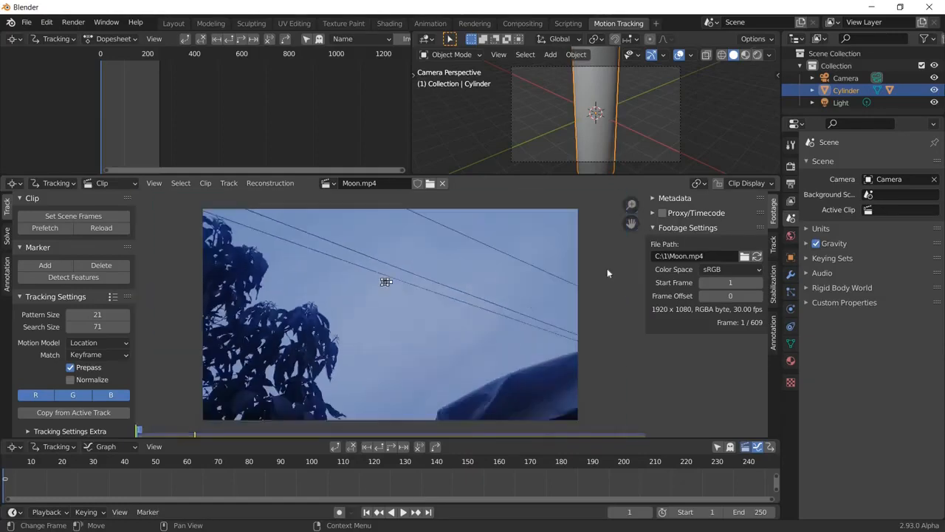
left_click(754, 185)
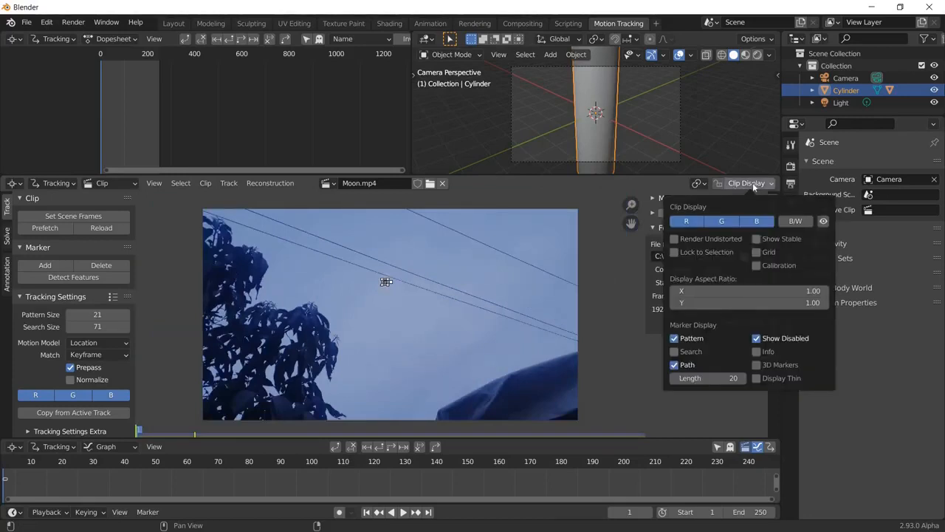
left_click(675, 352)
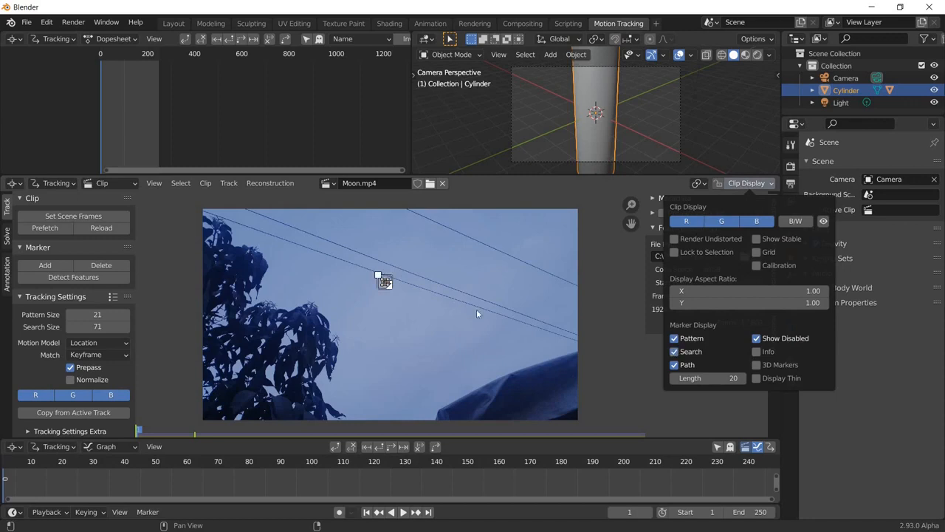
Scale the moon marker up by about 5.4 and shrink its pattern area back around the moon.
left_click(385, 287)
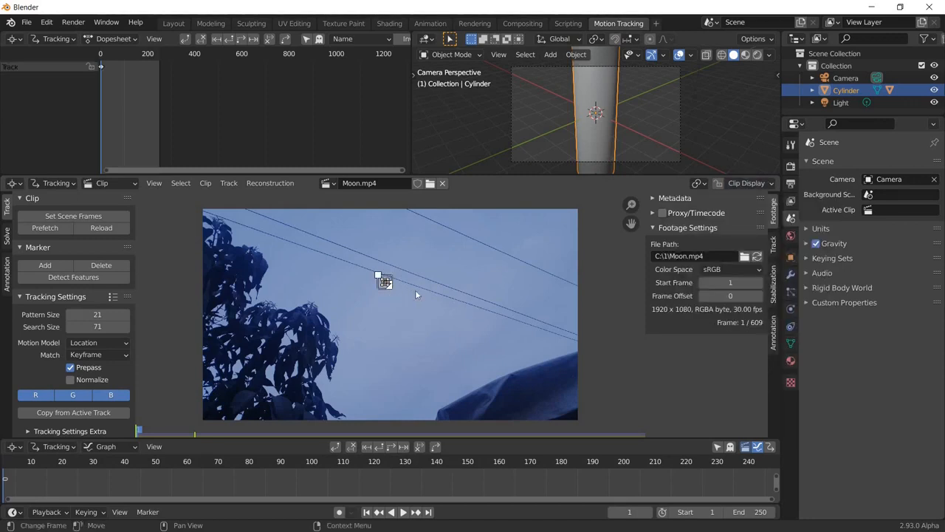
key("s")
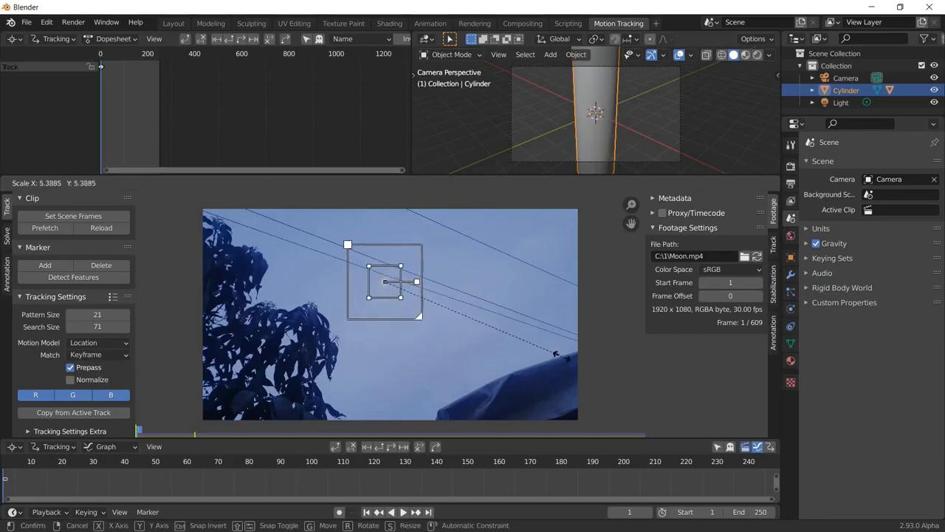
left_click(423, 292)
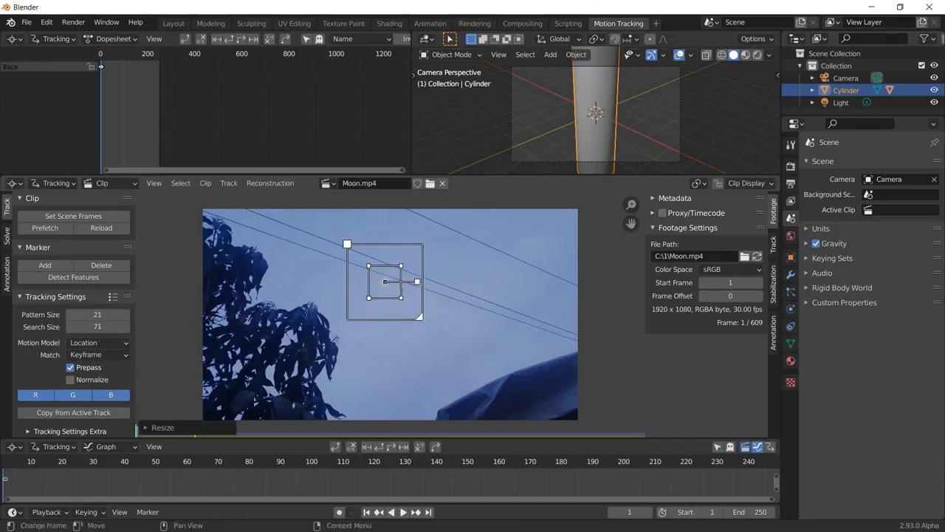
left_click_drag(417, 281, 396, 281)
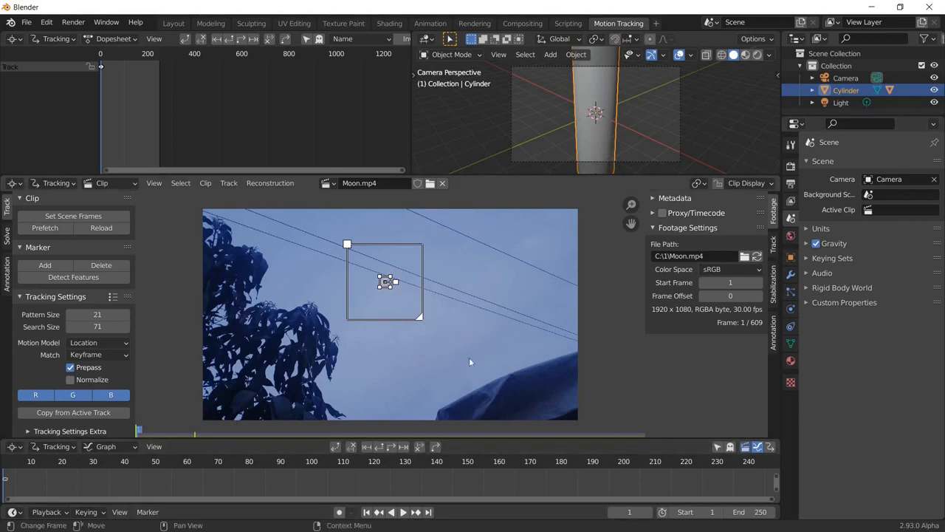
Prefetch the clip's frames and match the scene frame range to the clip's length.
left_click(50, 229)
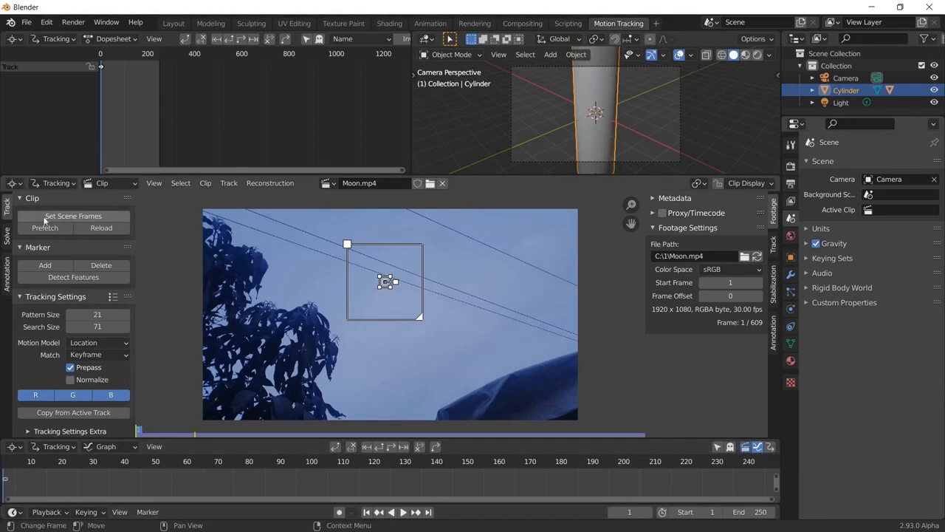
left_click(81, 218)
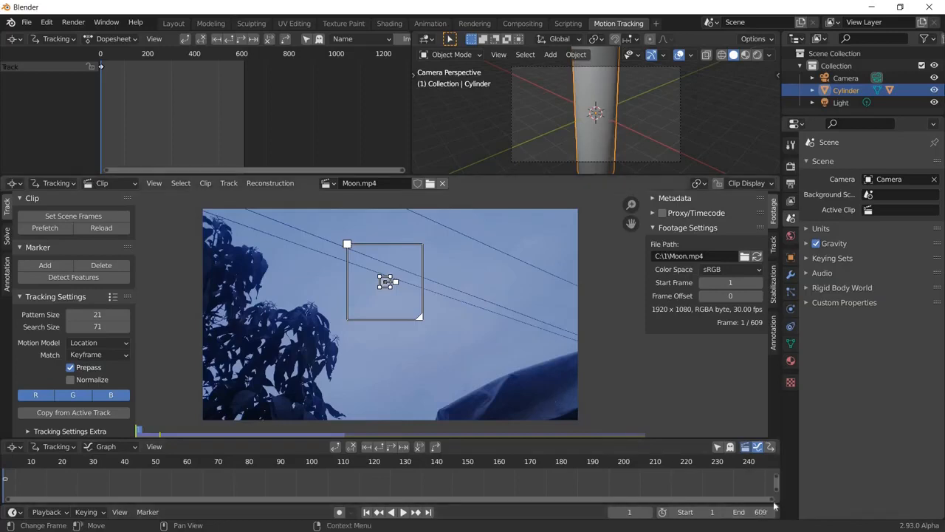
Track the moon marker forward through the whole clip and link an empty to the track.
left_click(390, 447)
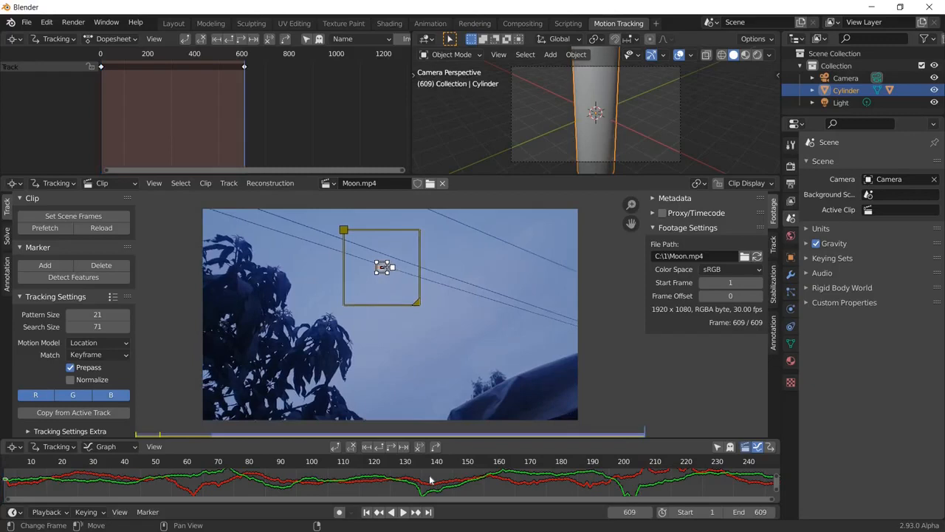
left_click(269, 185)
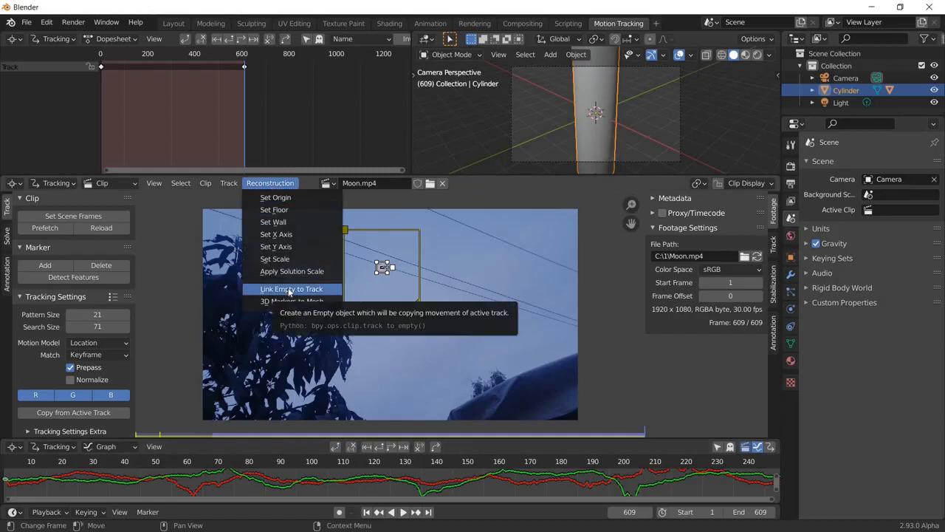
left_click(289, 290)
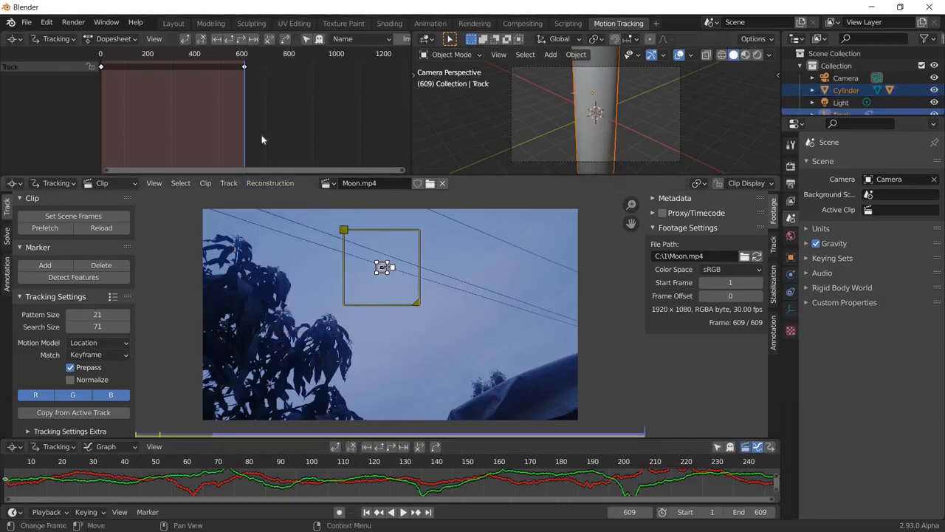
In the Layout workspace, look through the camera and set the camera's X rotation to 100°.
left_click(173, 23)
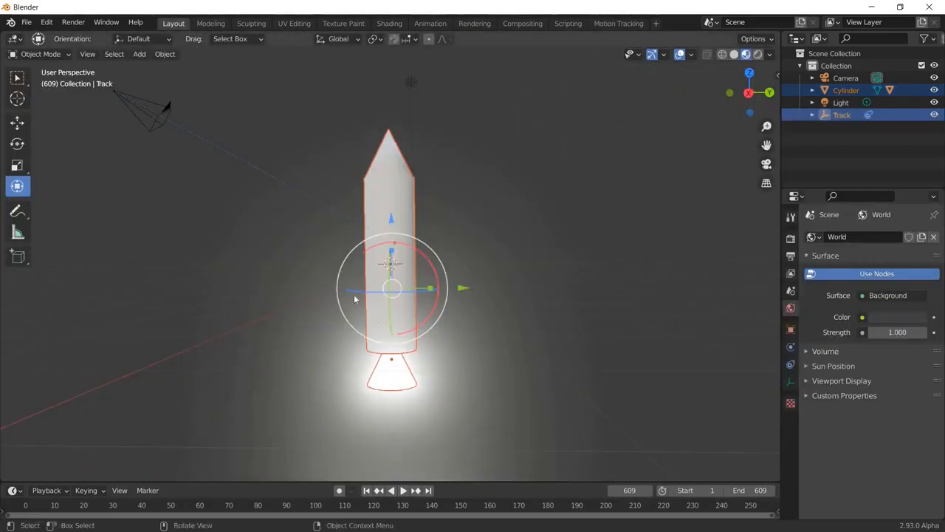
left_click(766, 164)
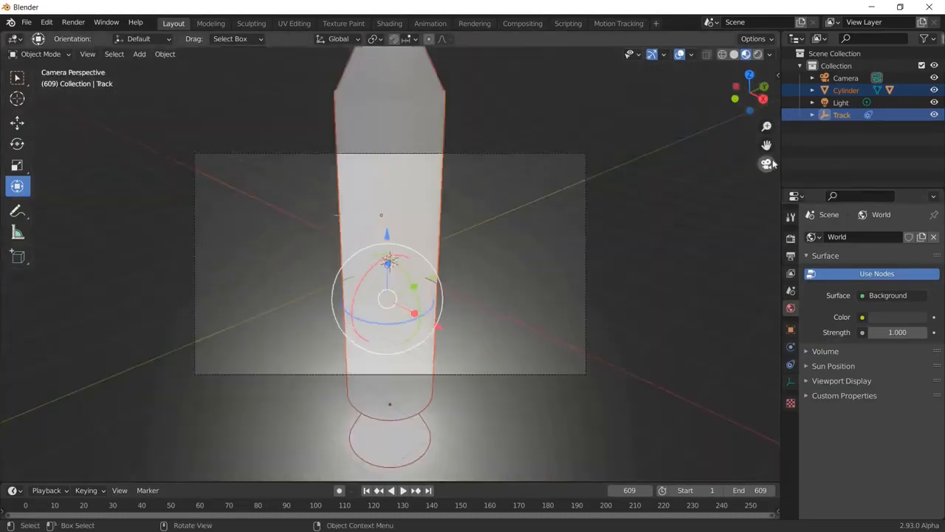
left_click(845, 79)
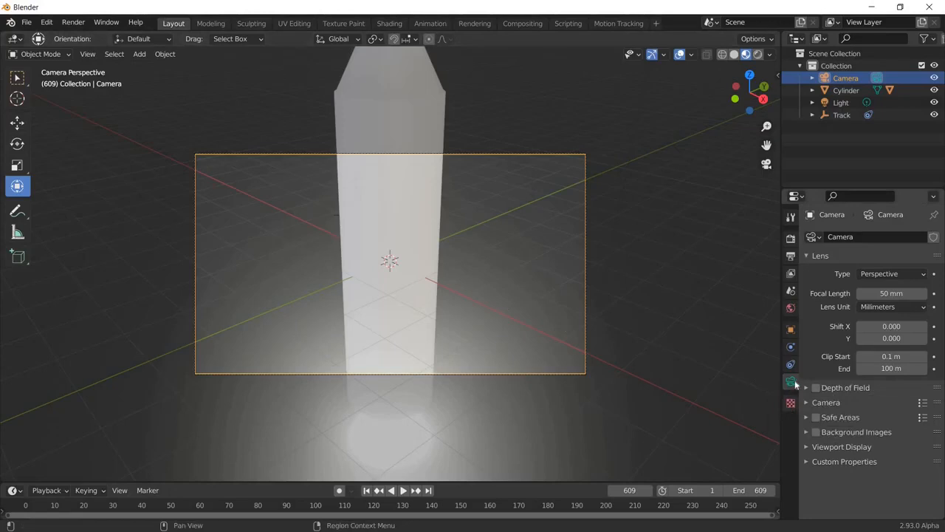
left_click(791, 329)
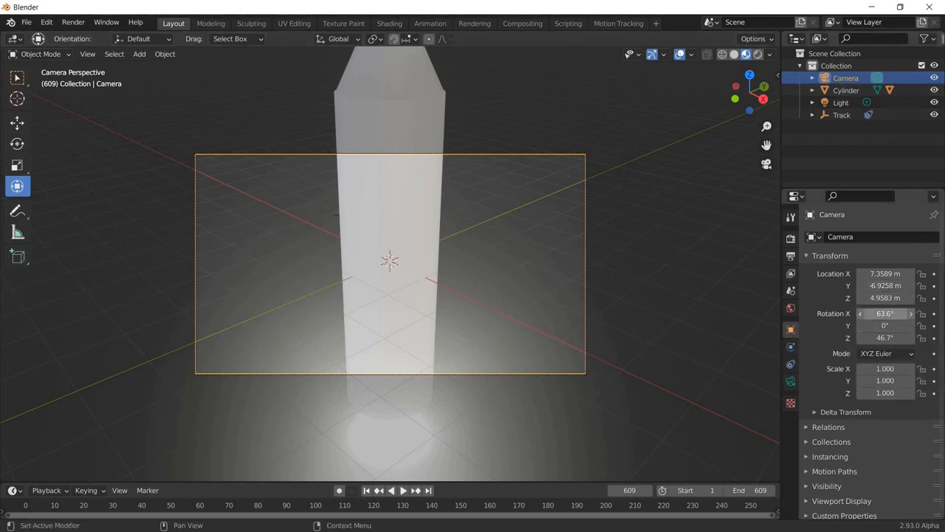
left_click(884, 313)
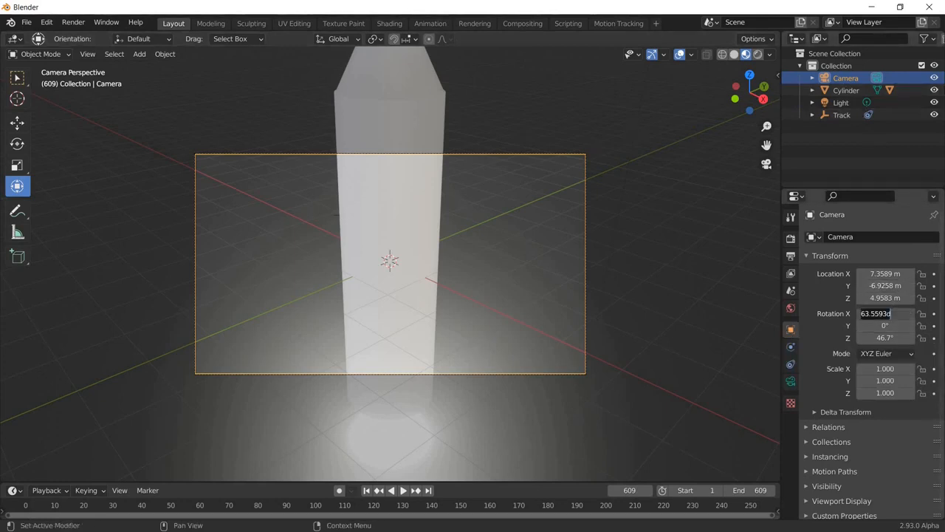
type("2")
key("BackSpace")
key("Return")
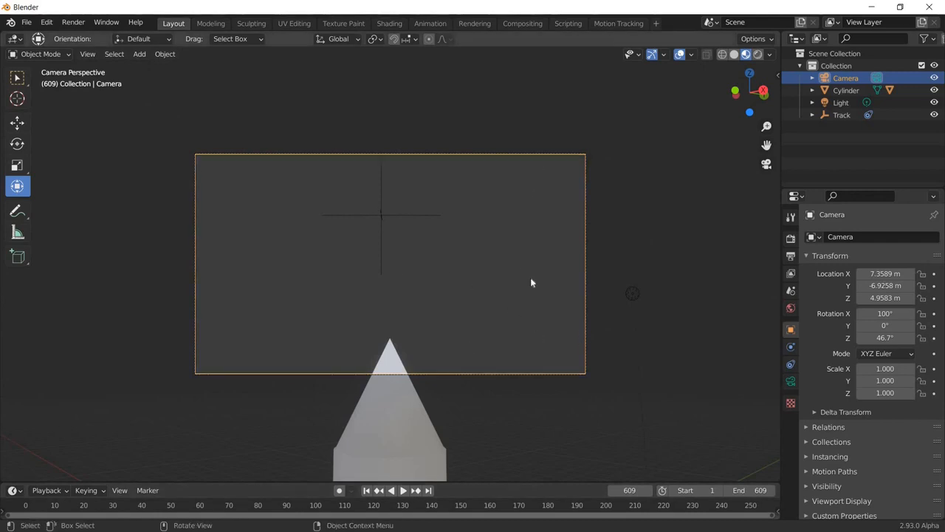
Enable background images for the camera and add one with Movie Clip as its source.
scroll(531, 280, "up", 3)
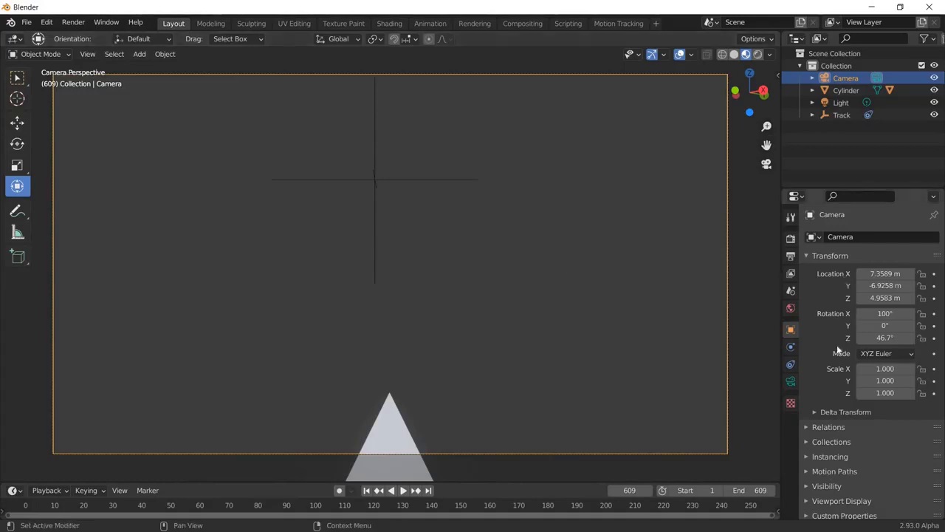
left_click(792, 382)
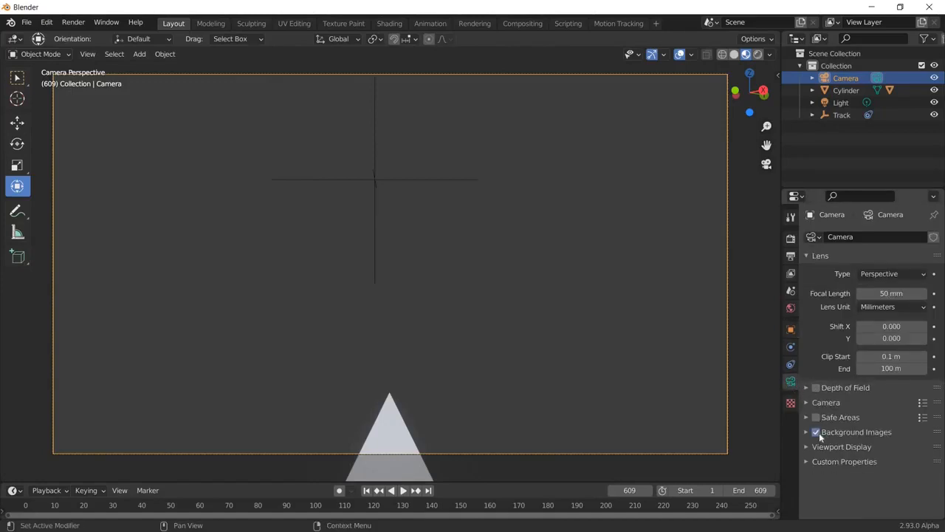
left_click(817, 432)
left_click(807, 432)
left_click(890, 449)
scroll(895, 452, "down", 1)
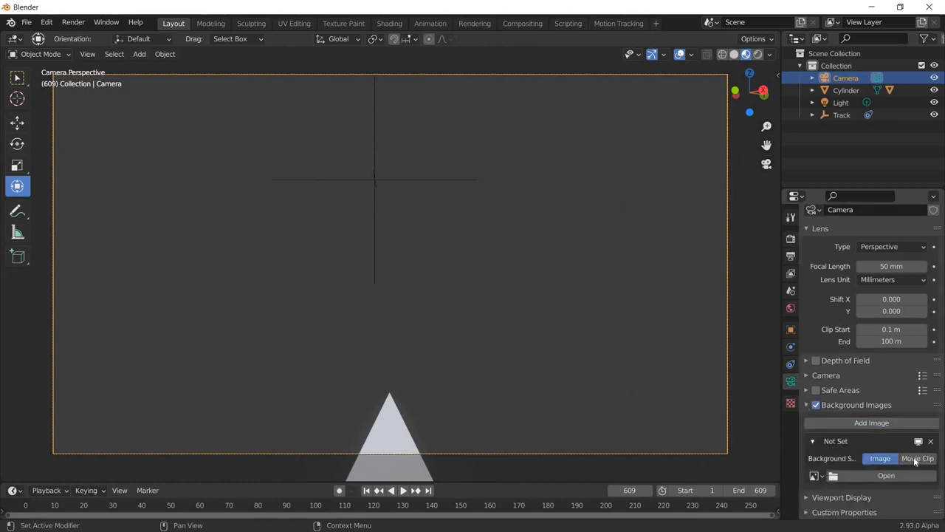
left_click(916, 459)
scroll(901, 459, "down", 2)
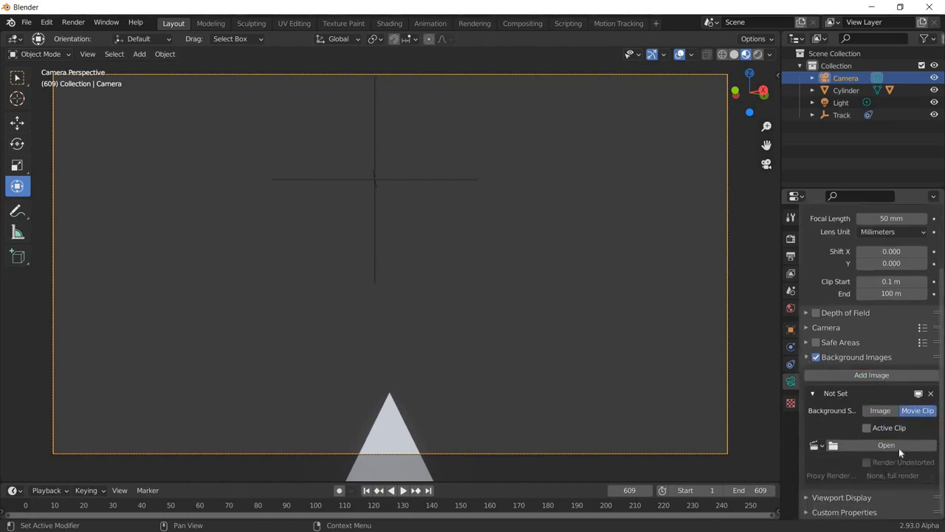
Load Moon.mp4 from the folder C:\1 as the camera's background clip.
left_click(899, 446)
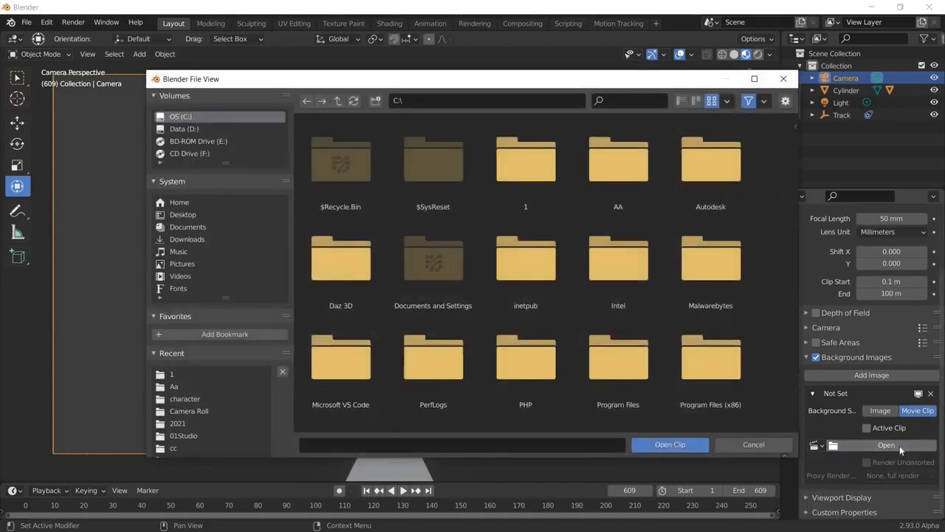
left_click(537, 176)
double_click(537, 176)
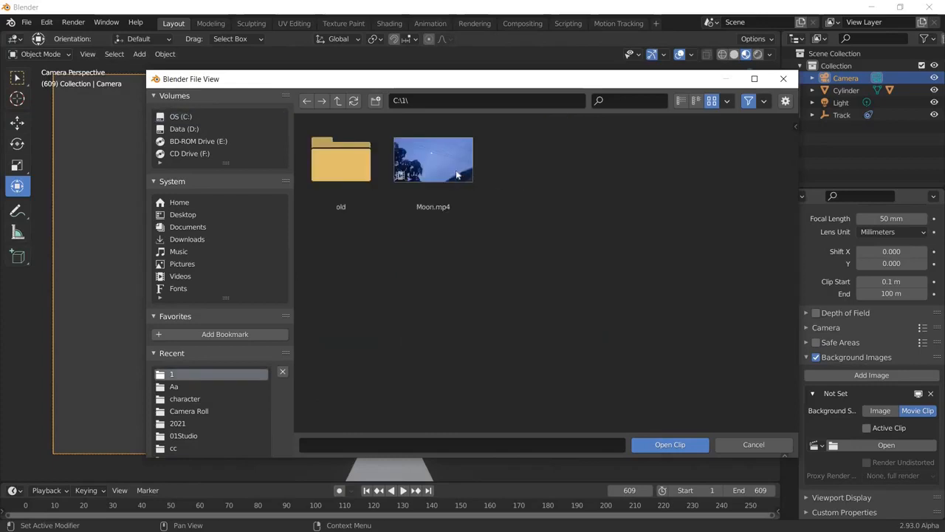
left_click(458, 175)
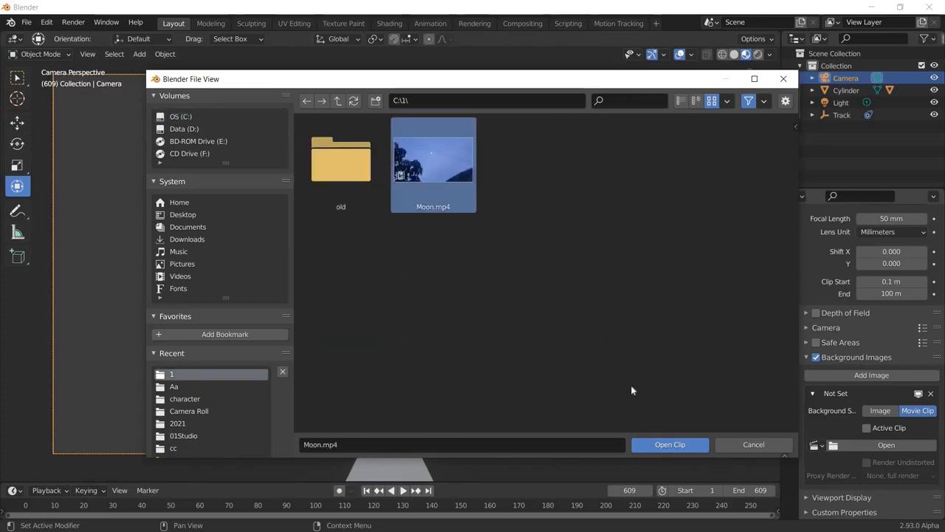
left_click(668, 446)
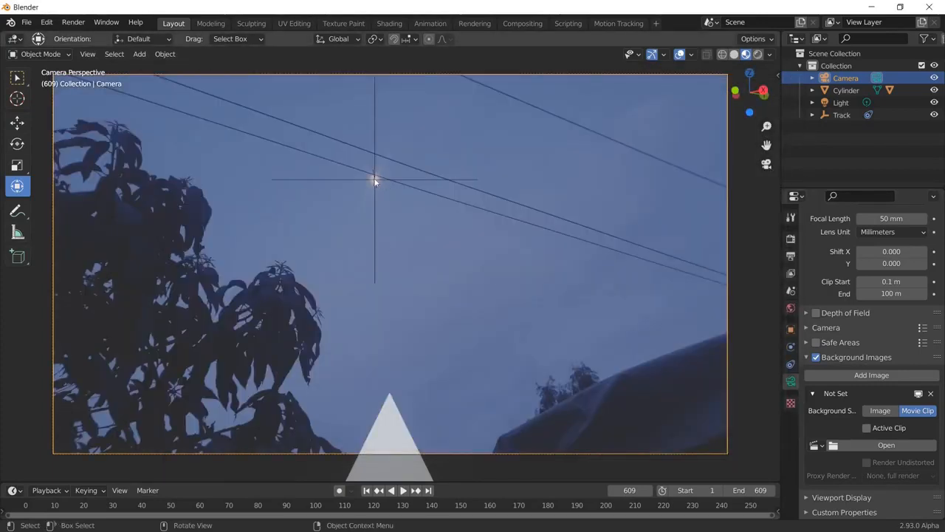
Play back the animation to check that the empty follows the moon, return to frame 1 and enlarge the timeline area.
left_click(402, 490)
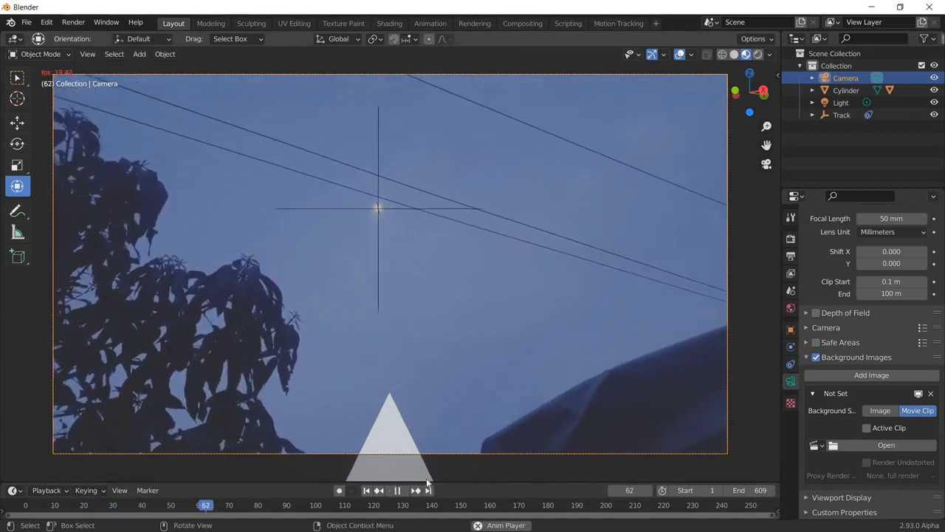
key("space")
left_click(368, 492)
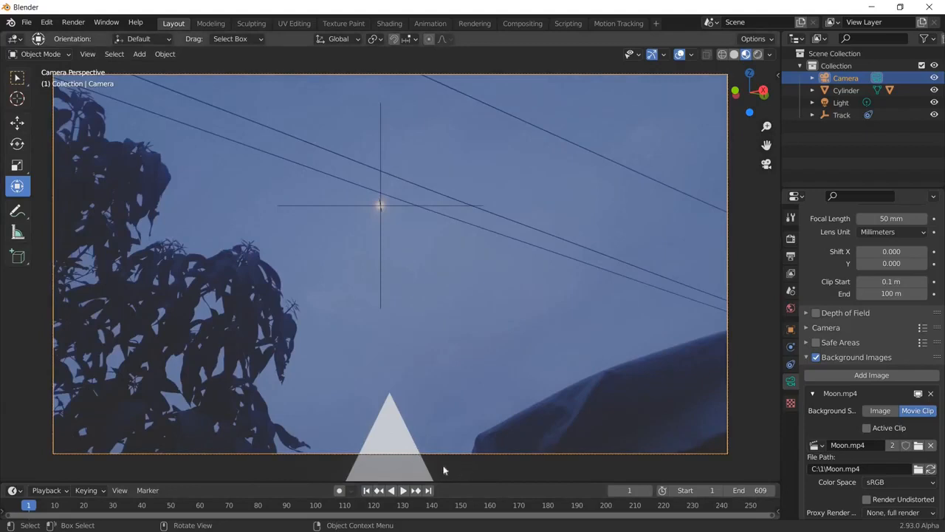
left_click_drag(479, 481, 481, 456)
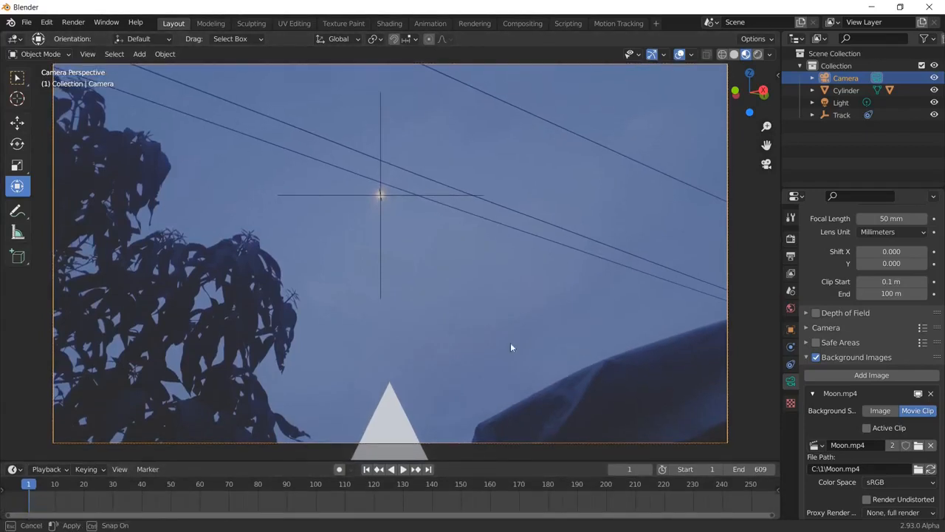
Snap the 3D cursor to the tracked empty on the moon.
left_click(396, 194)
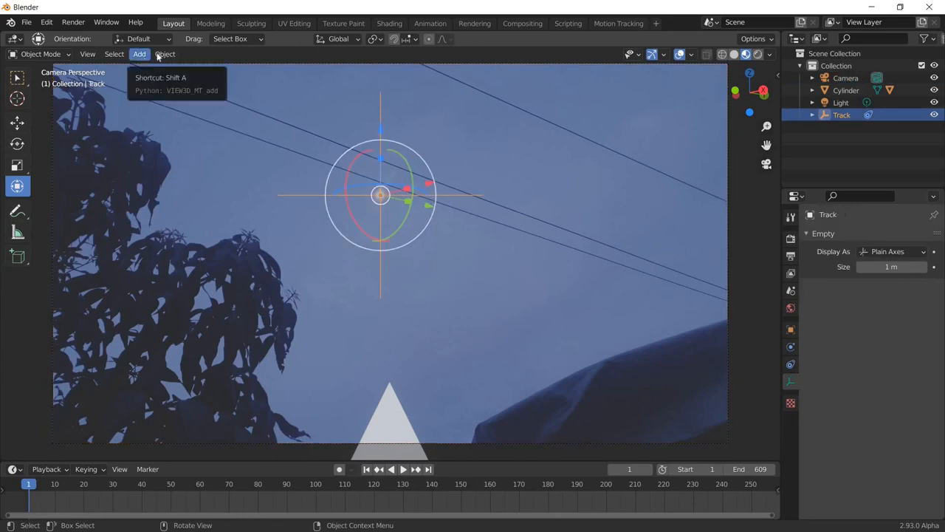
left_click(167, 55)
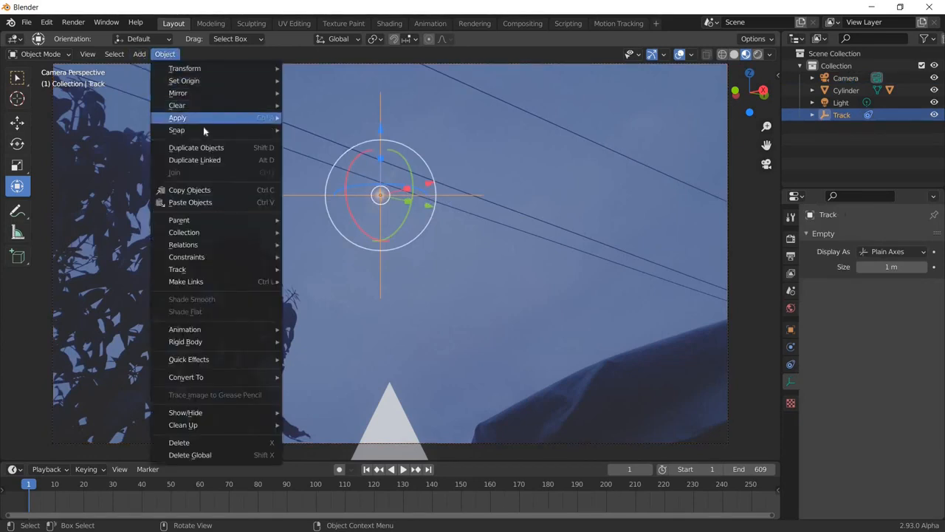
mouse_move(203, 128)
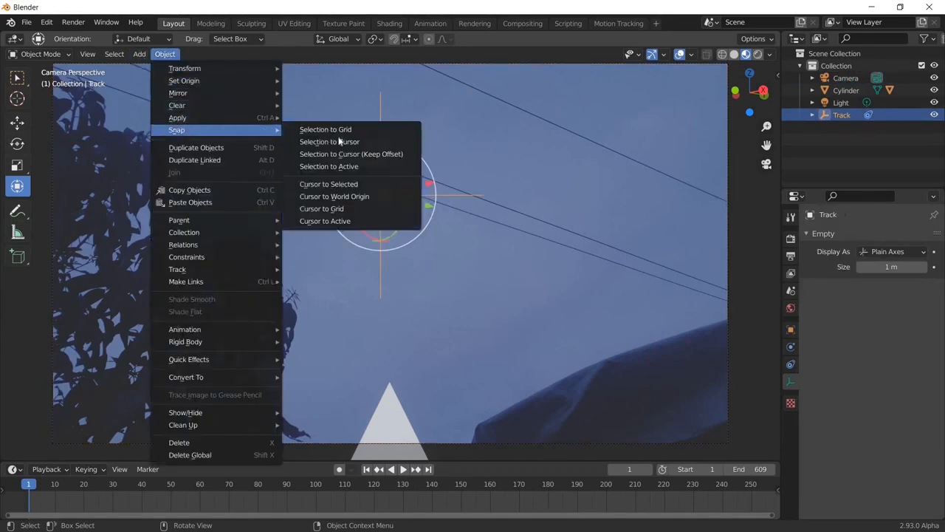
left_click(394, 187)
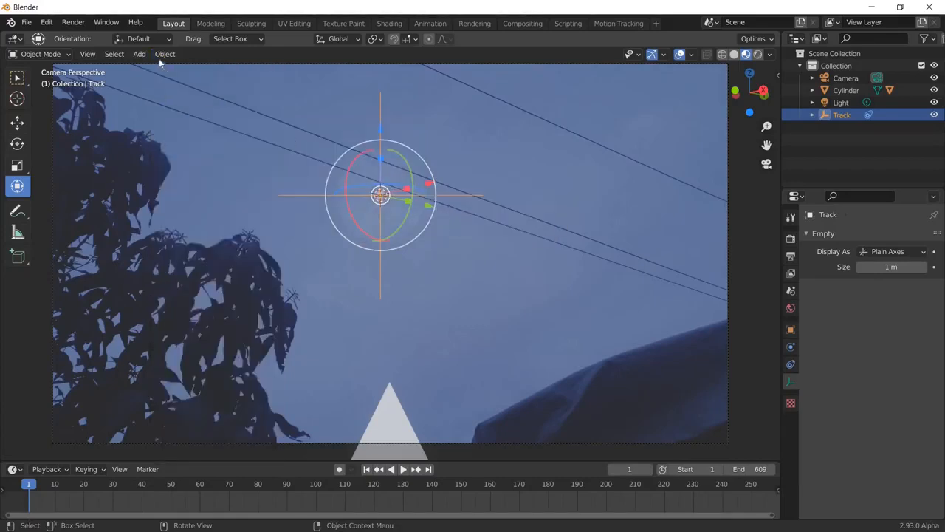
Add a UV sphere at the 3D cursor and scale it down to about 0.2.
left_click(139, 54)
mouse_move(192, 68)
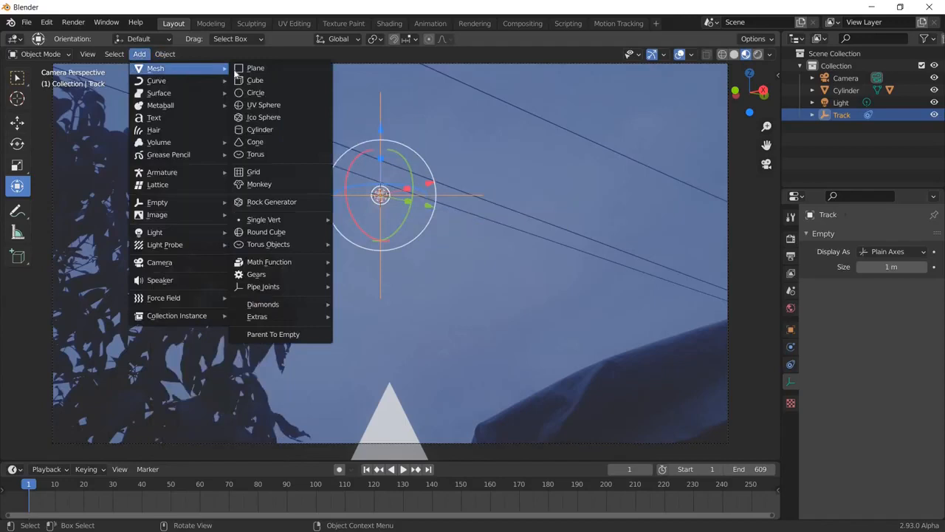
left_click(288, 105)
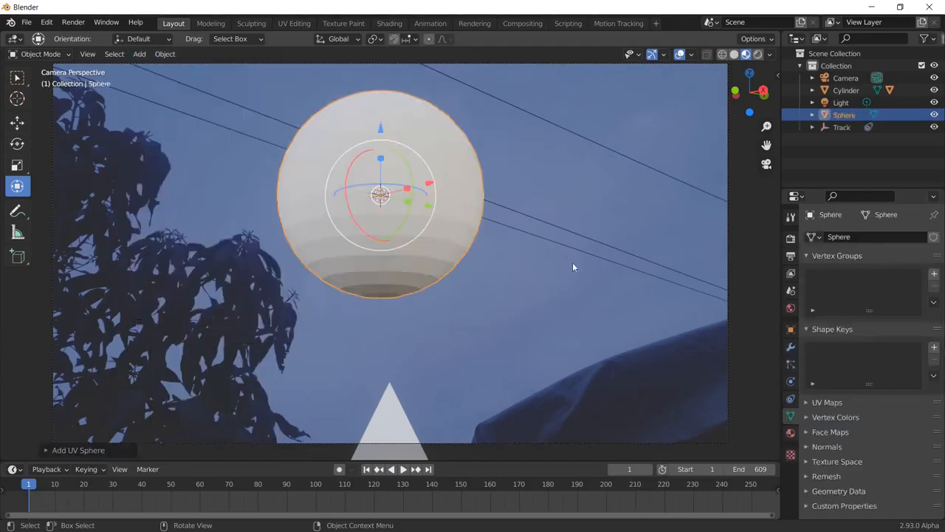
key("s")
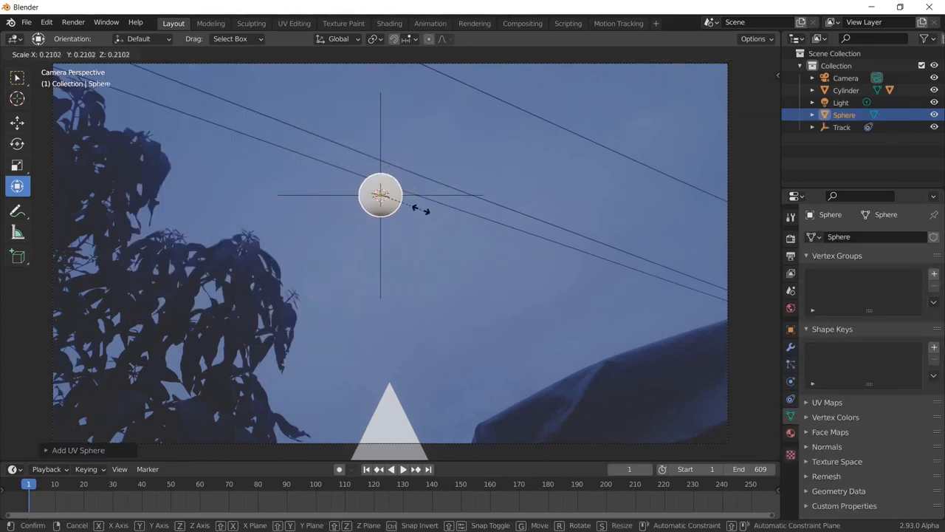
left_click(417, 209)
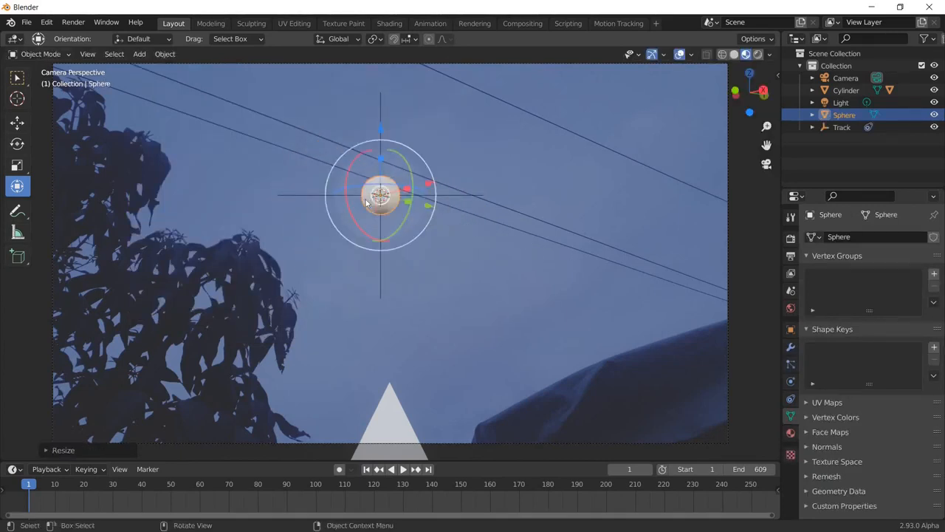
right_click(367, 203)
left_click(350, 201)
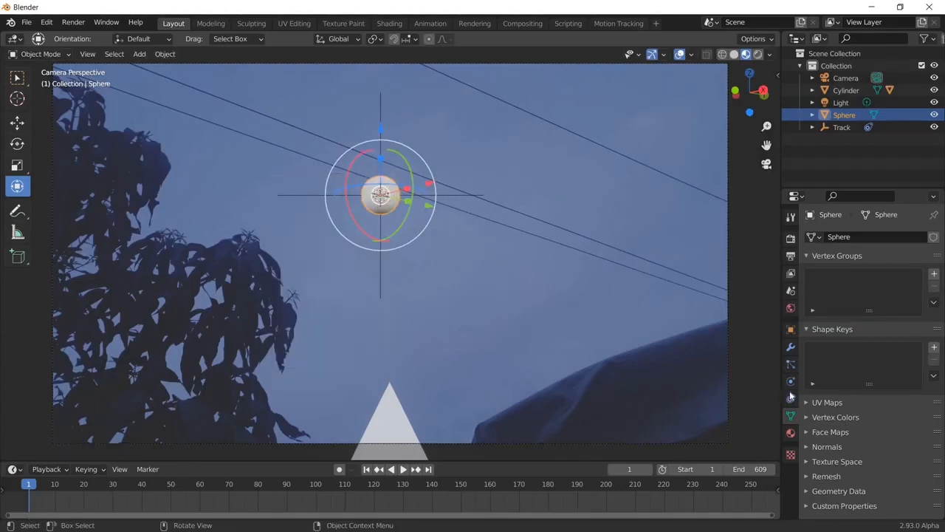
Give the sphere a new material with an Emission surface and a strength of 37.4.
left_click(790, 432)
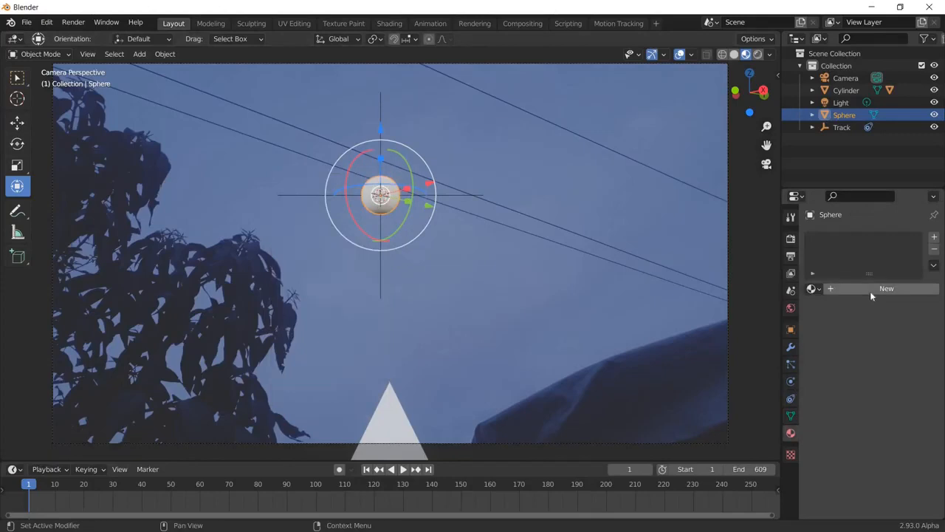
left_click(870, 291)
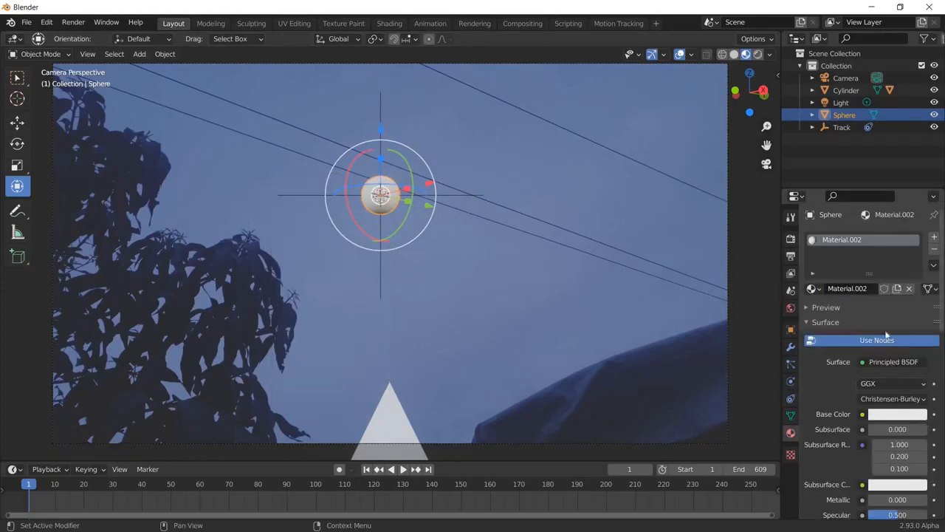
left_click(892, 362)
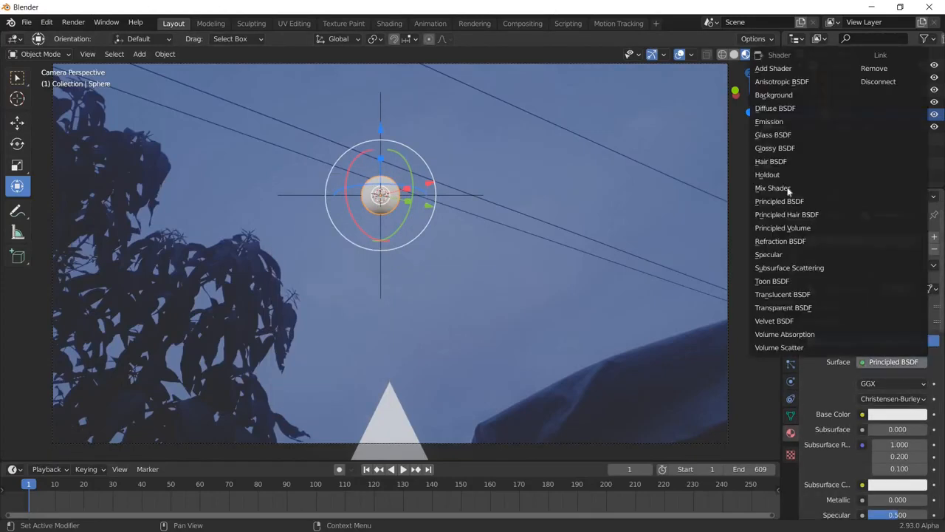
left_click(790, 124)
left_click_drag(898, 398, 944, 399)
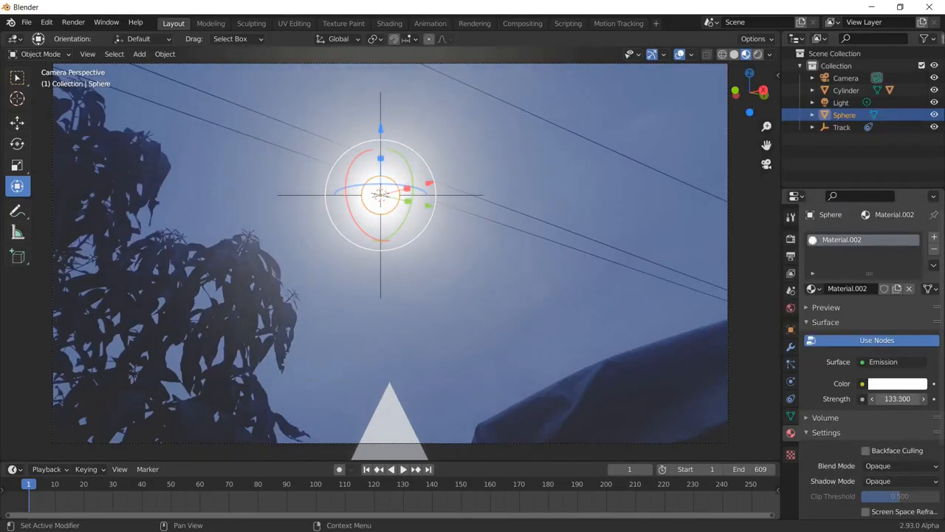
left_click_drag(898, 399, 895, 399)
left_click_drag(898, 399, 892, 399)
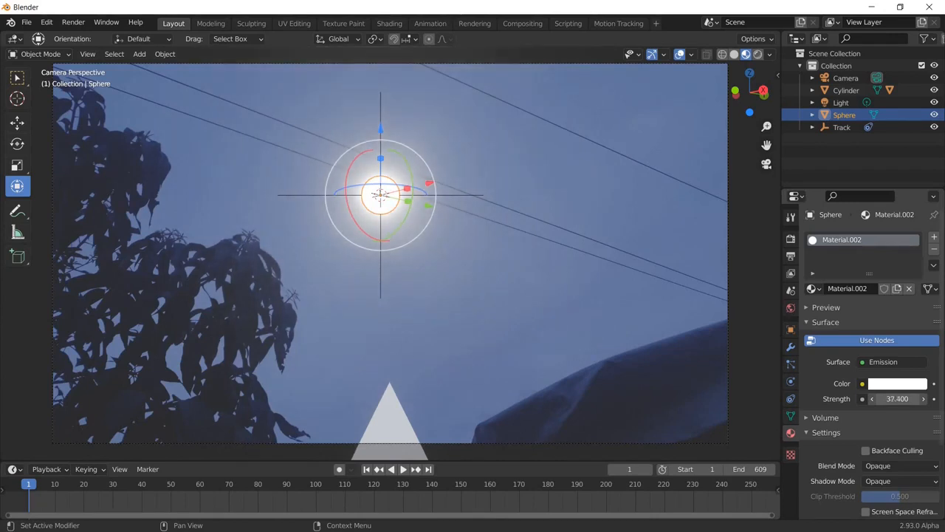
left_click_drag(898, 398, 898, 398)
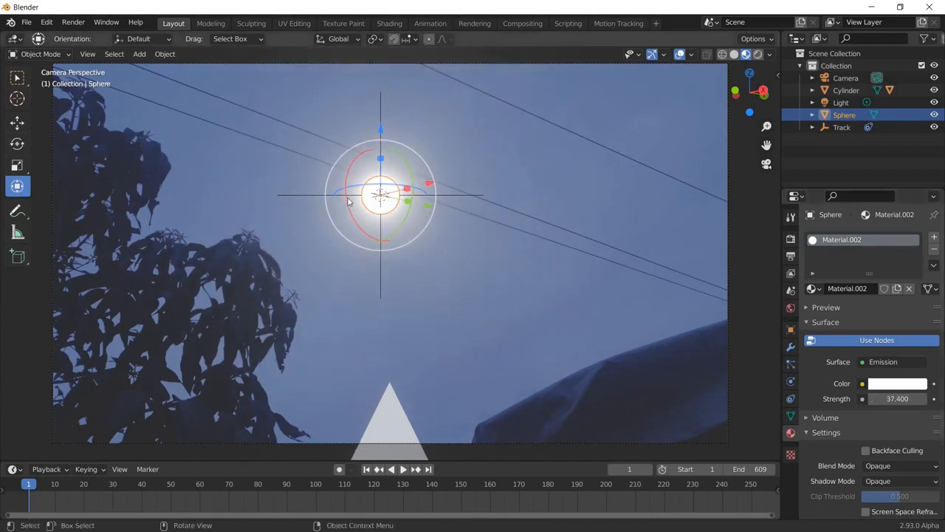
Parent the glowing sphere to the Track empty with Object (Keep Transform).
left_click(392, 203)
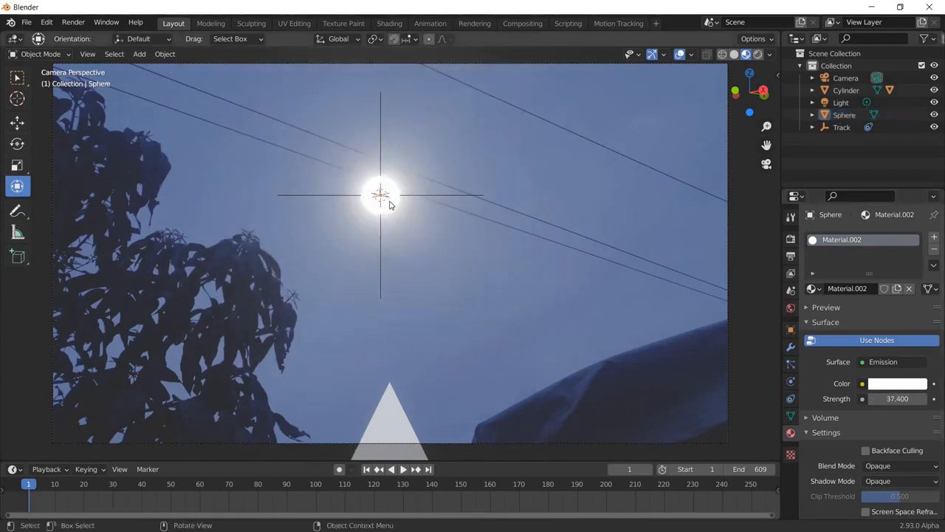
left_click(392, 205)
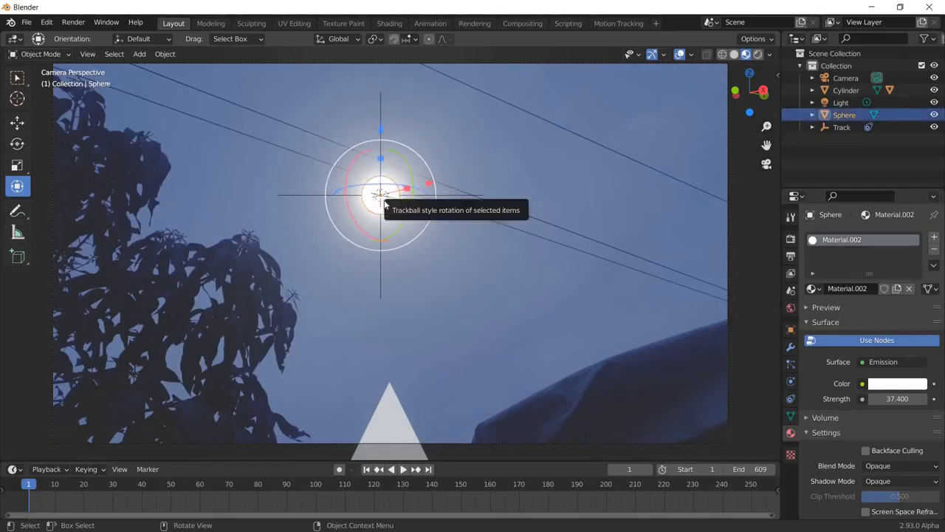
left_click(293, 195, "shift")
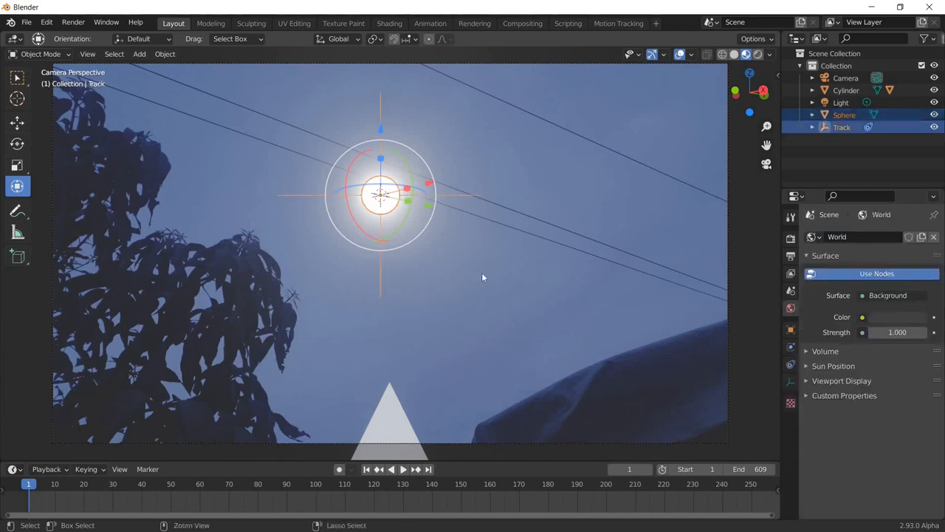
key("ctrl+p")
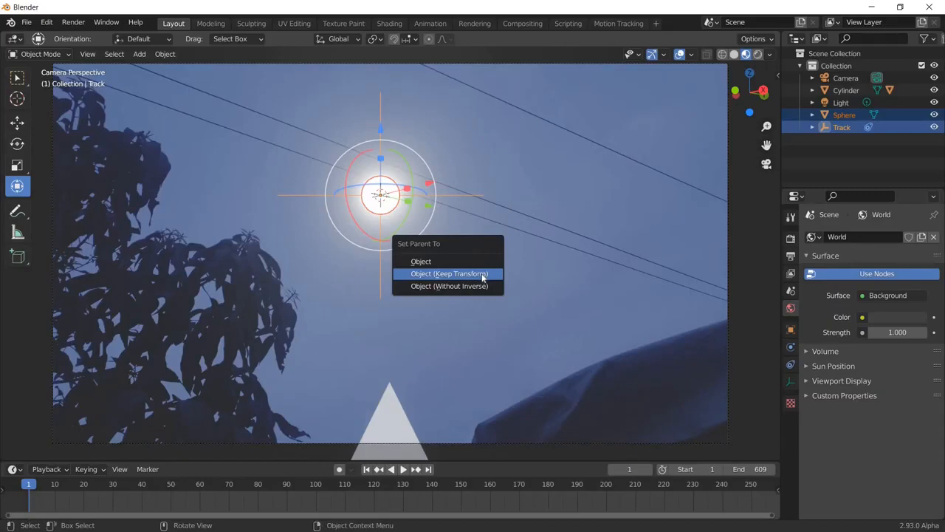
left_click(481, 274)
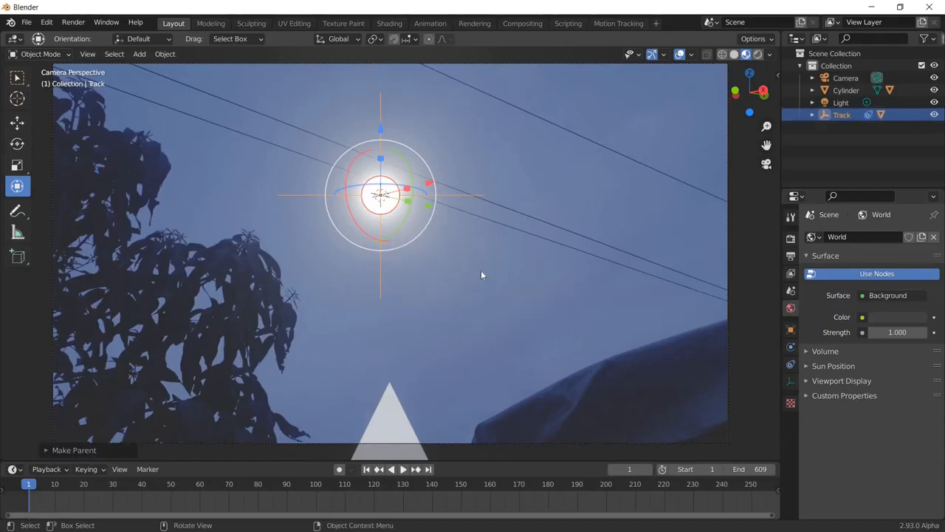
Select the Track empty on the moon and hide it in the viewport.
left_click(470, 201)
left_click(476, 197)
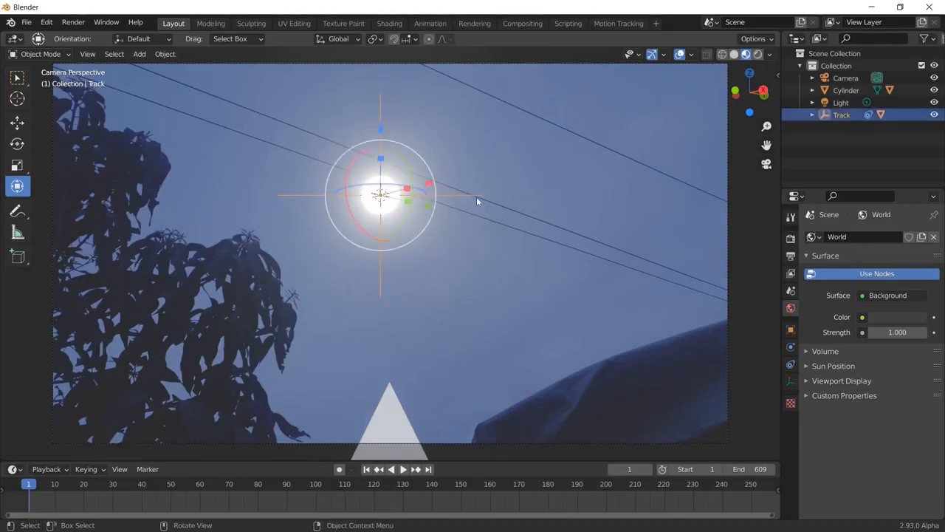
left_click(934, 114)
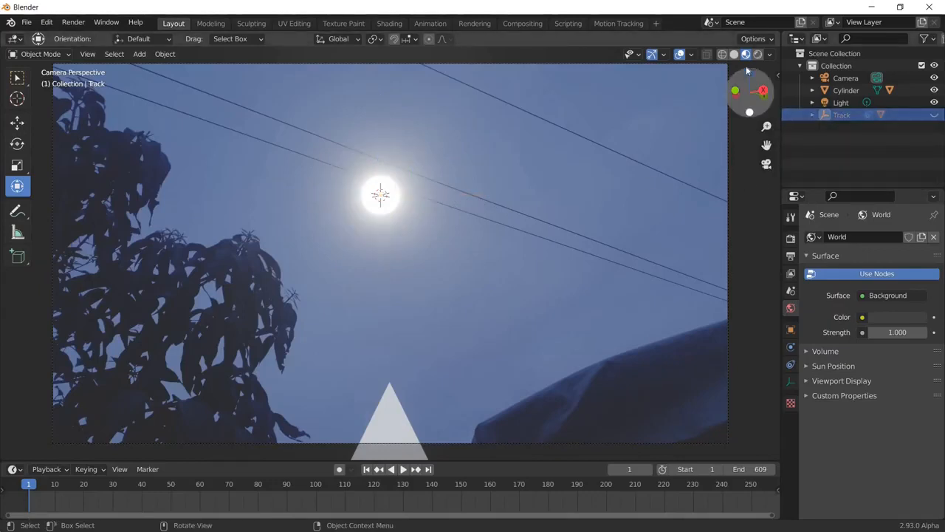
Select the rocket body and its glowing exhaust cone together and scale them down to about 0.16.
scroll(441, 326, "down", 4)
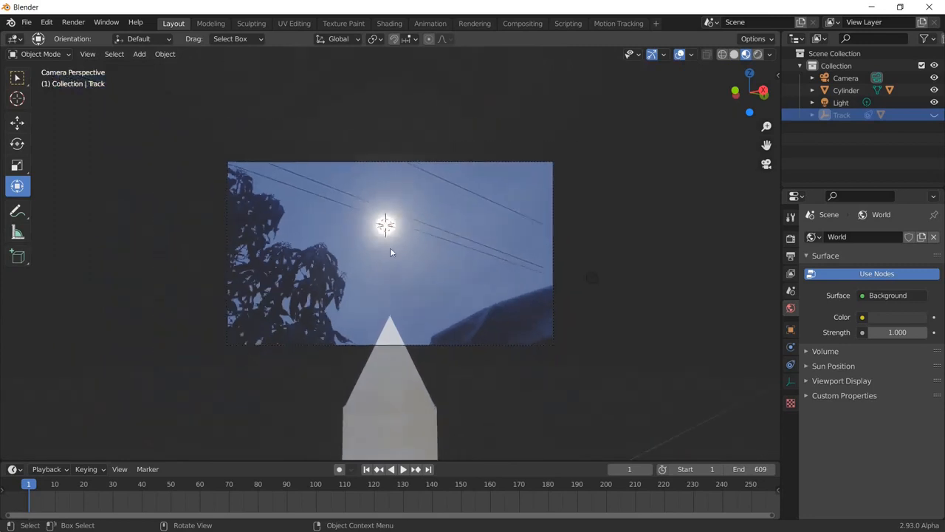
scroll(424, 417, "down", 5)
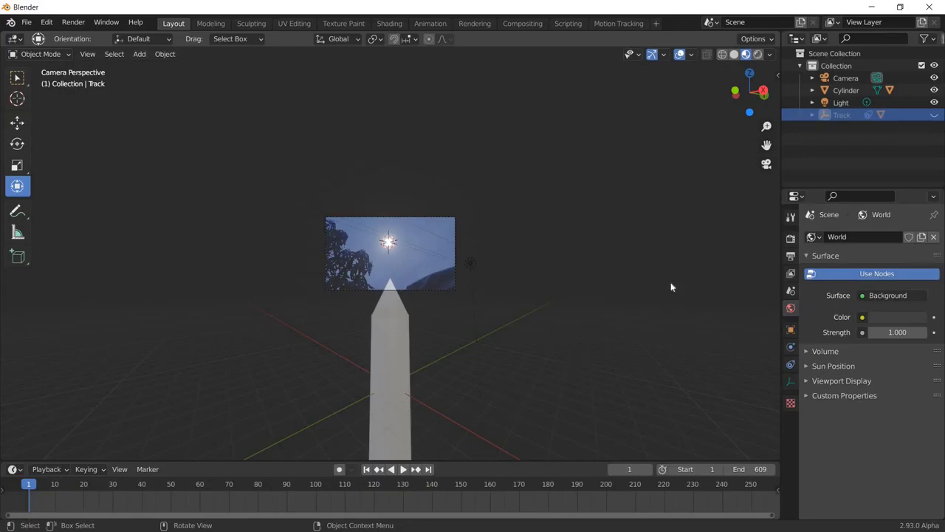
middle_click_drag(517, 281, 472, 253)
scroll(472, 253, "down", 3)
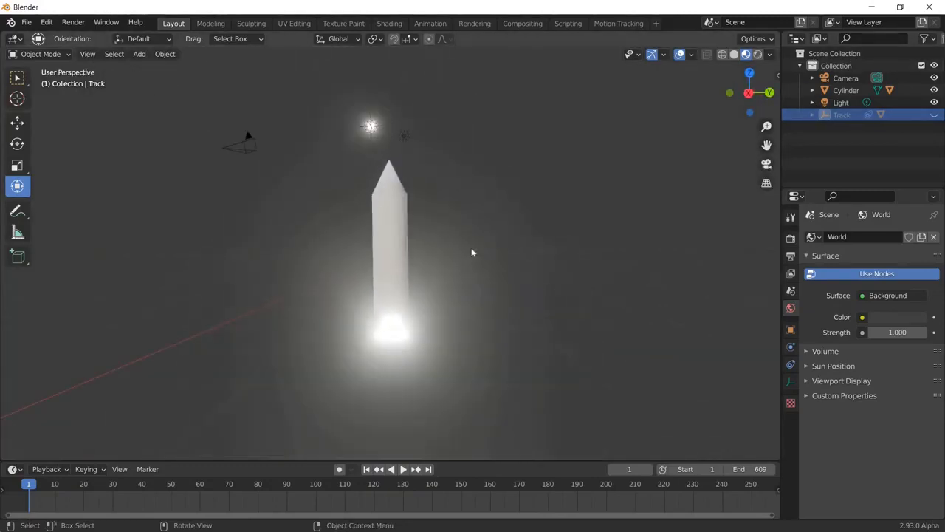
scroll(472, 253, "down", 2)
scroll(466, 247, "up", 2)
left_click(395, 183)
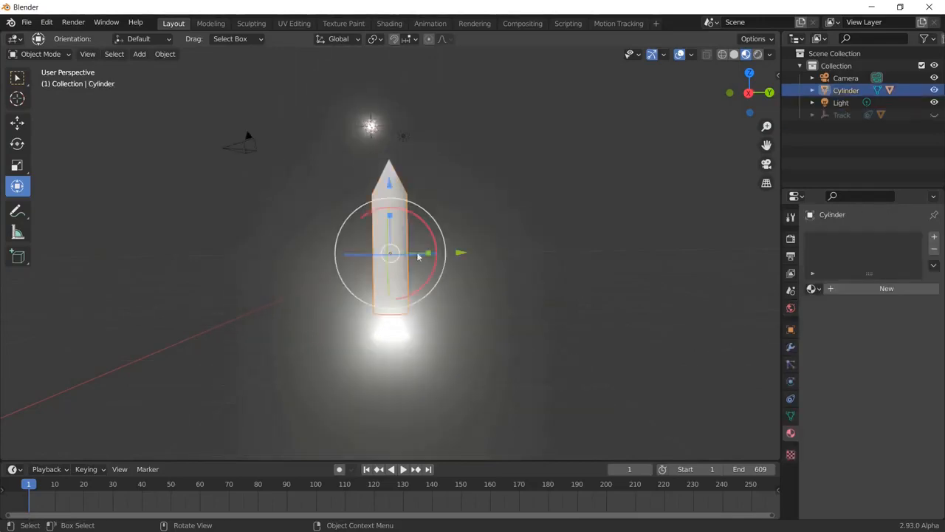
left_click(399, 334, "shift")
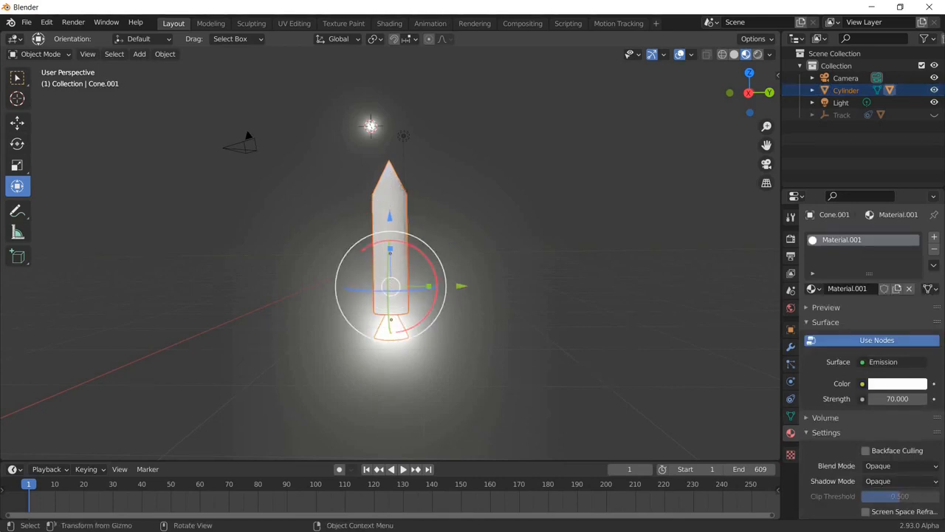
key("s")
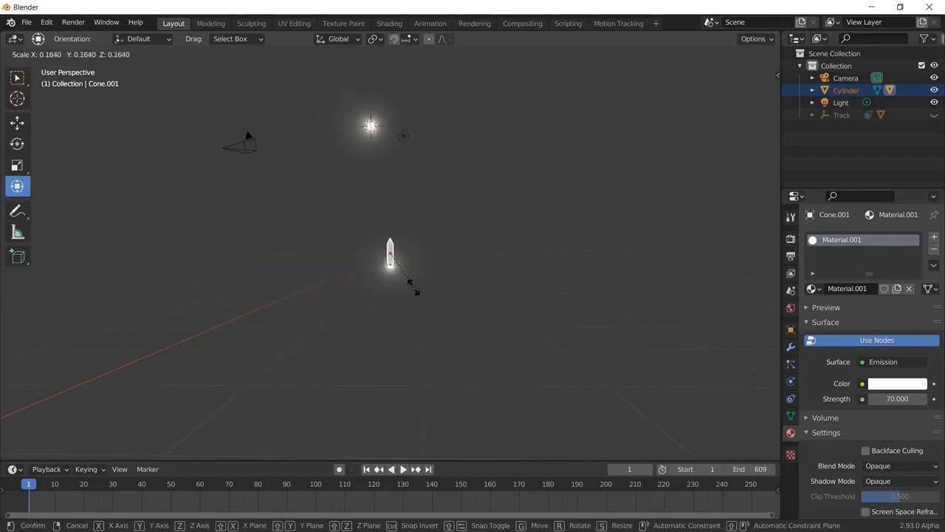
left_click(409, 284)
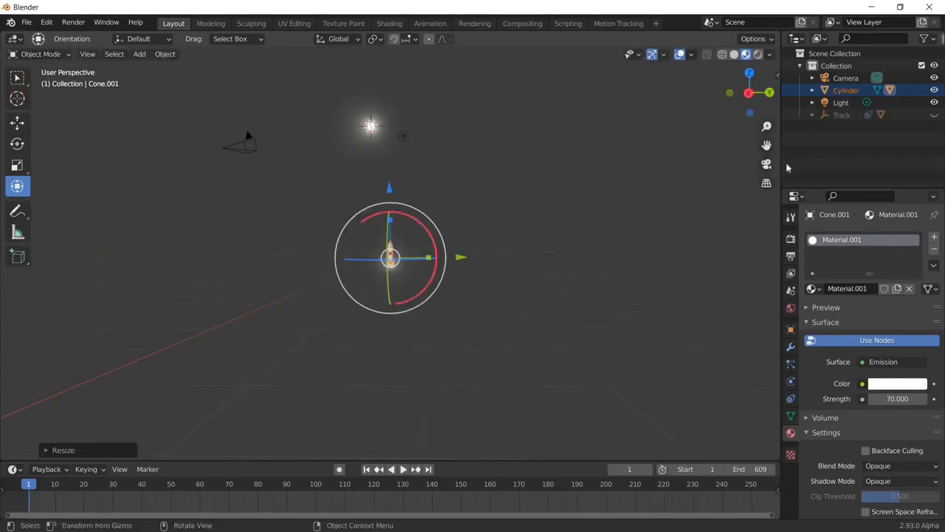
Return to the camera view and raise the rocket along Z to the lower edge of the camera frame.
left_click(767, 164)
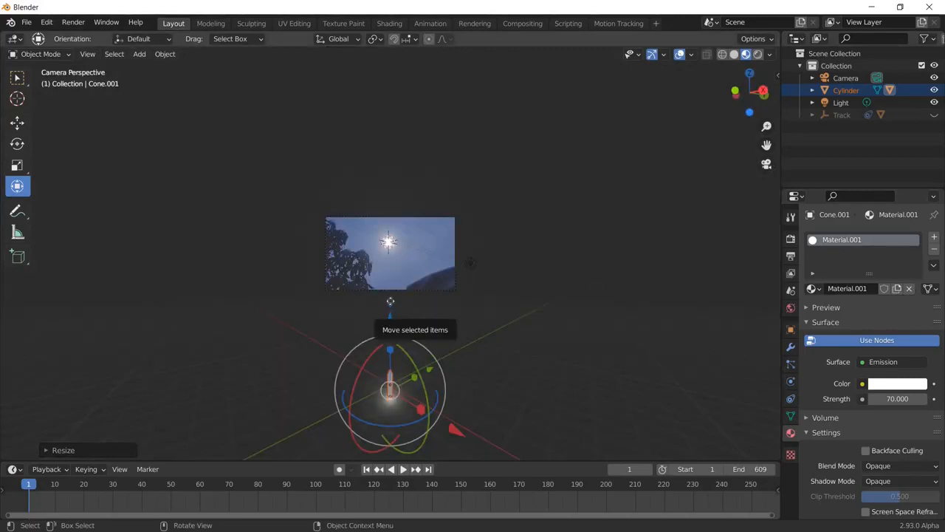
left_click_drag(391, 319, 549, 285)
scroll(550, 288, "up", 5)
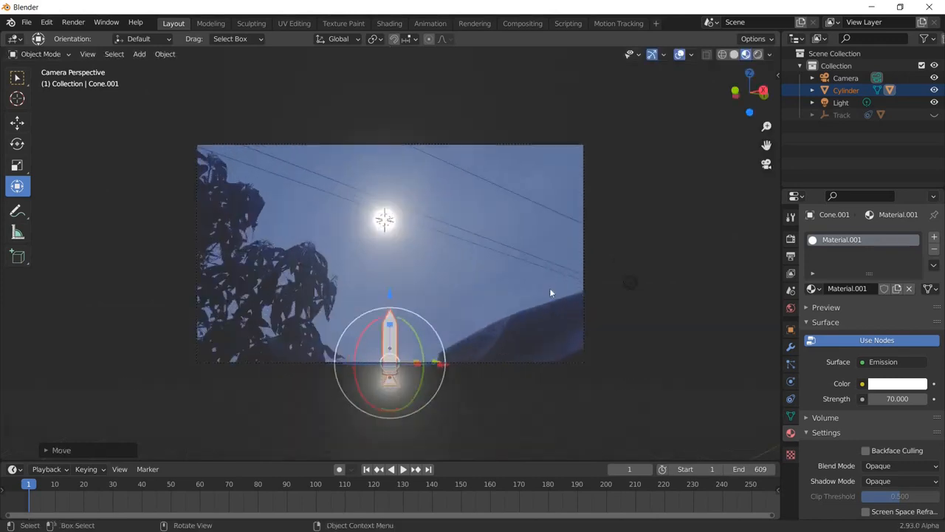
scroll(561, 327, "up", 2)
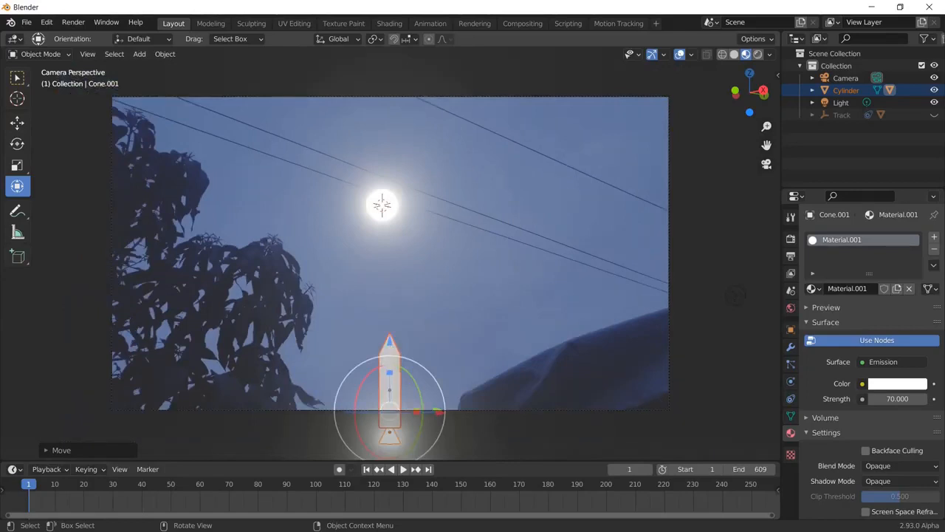
Scale the rocket down to about 0.34, then stretch it along Z by about 1.23.
key("s")
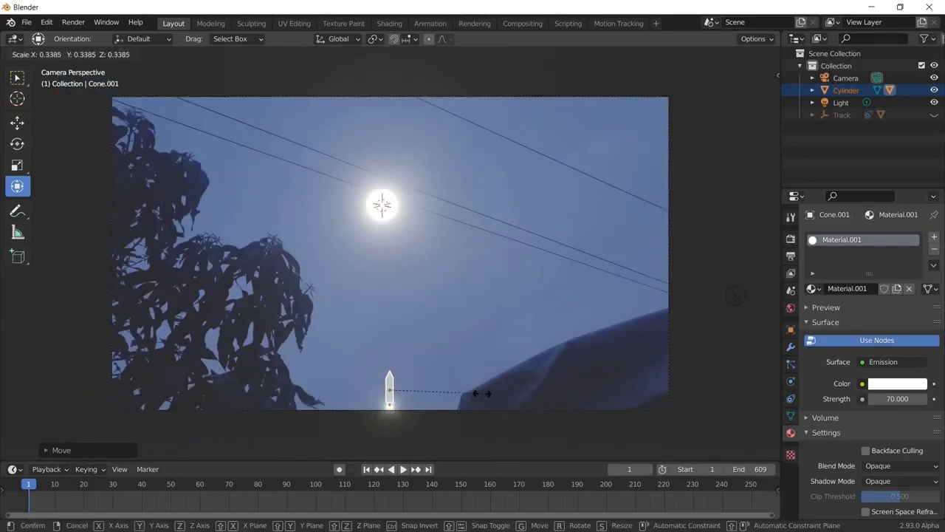
left_click(482, 397)
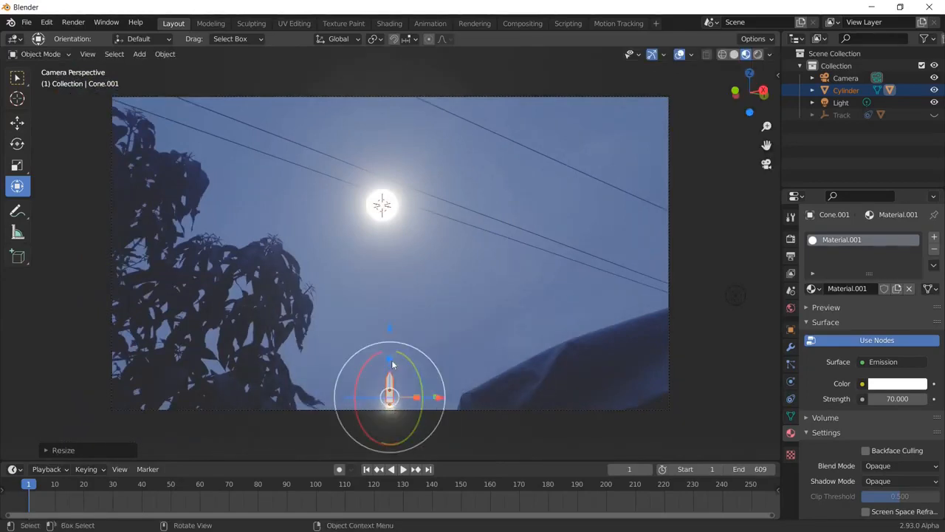
left_click_drag(390, 358, 390, 351)
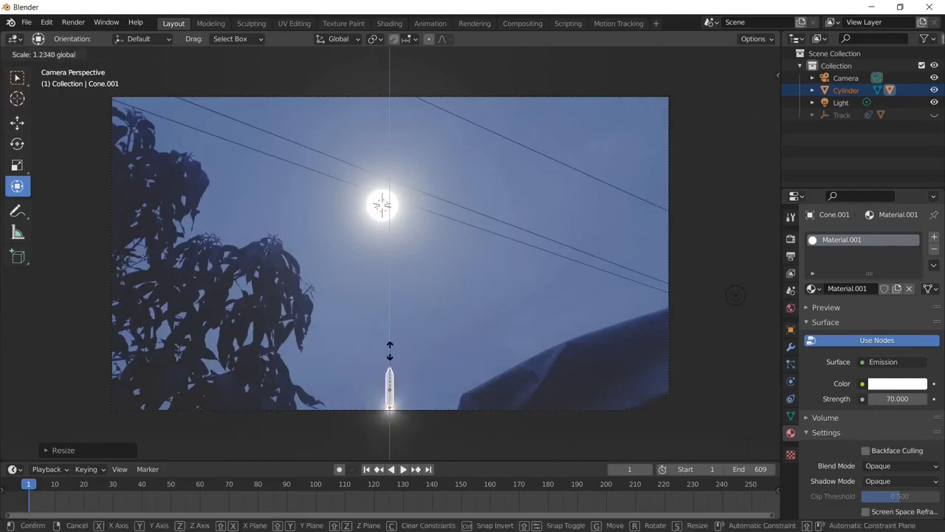
left_click(509, 384)
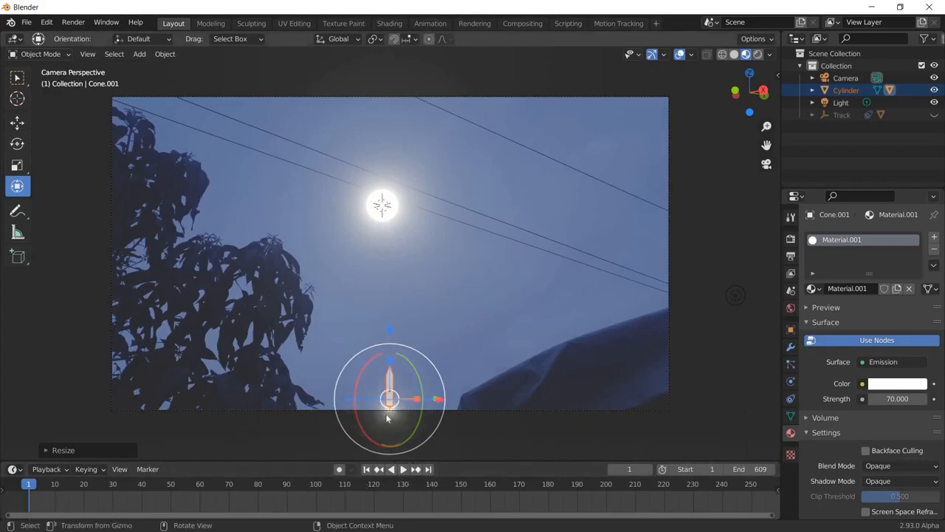
Enable auto keying and nudge the rocket slightly upward along Z to key its starting position at frame 1.
left_click(341, 471)
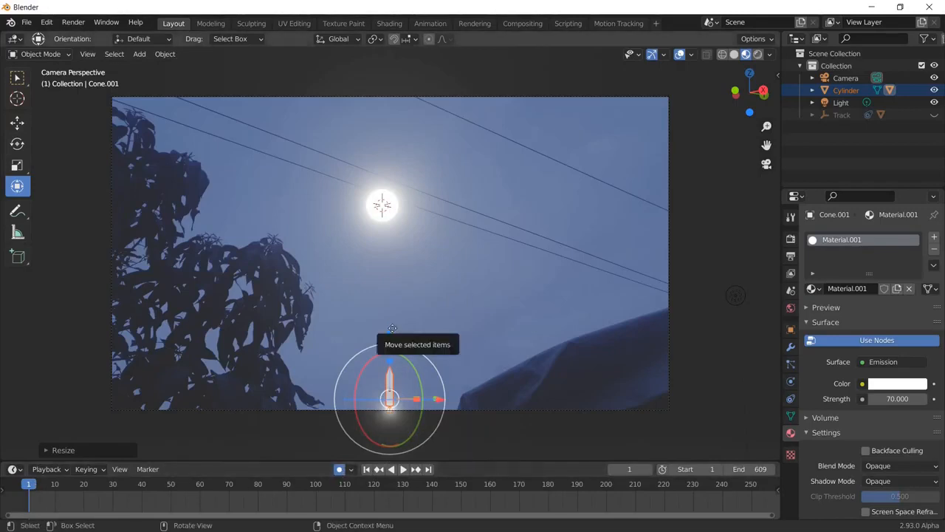
left_click_drag(392, 328, 391, 325)
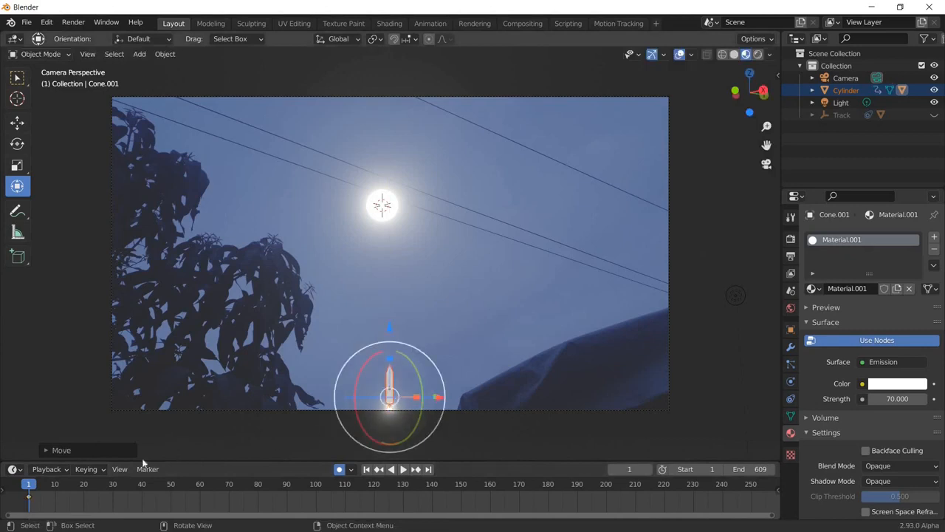
At frame 41, raise the rocket slightly along Z and scale it down to about 0.6 with auto keying.
key("space")
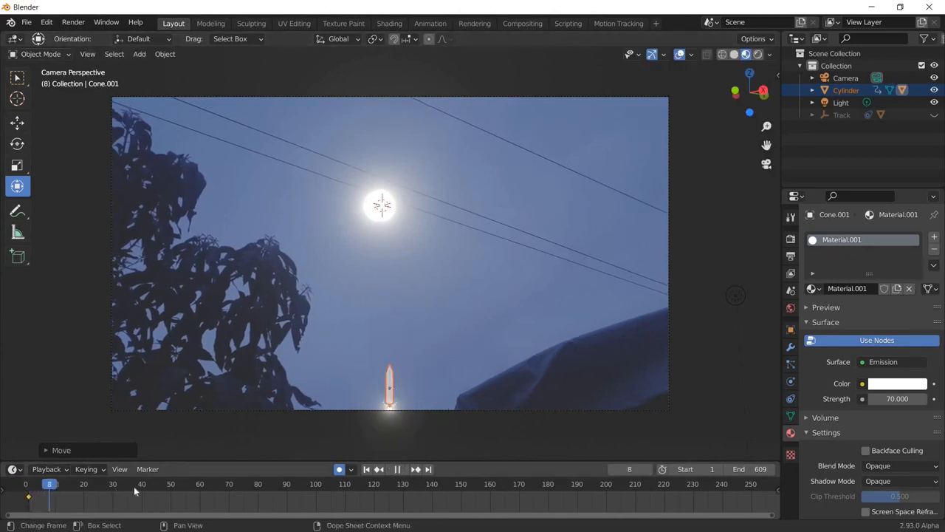
key("space")
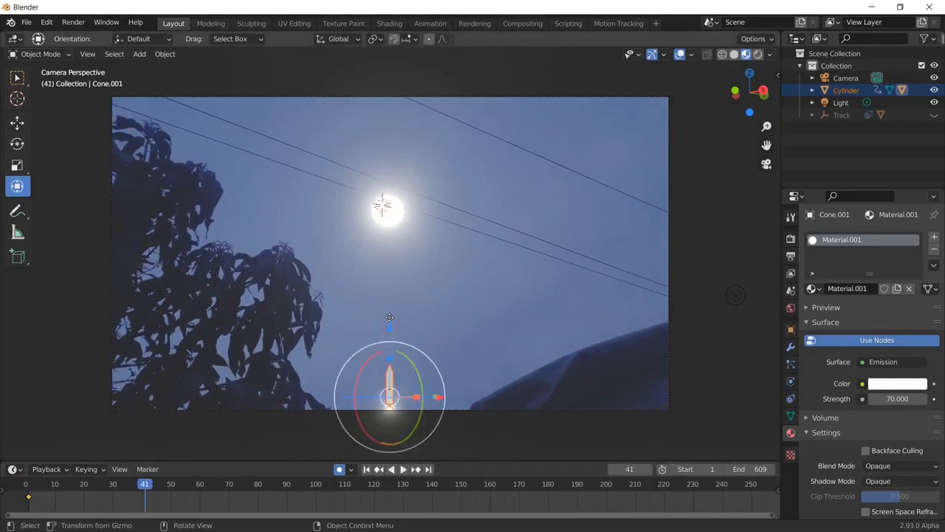
left_click_drag(390, 318, 392, 299)
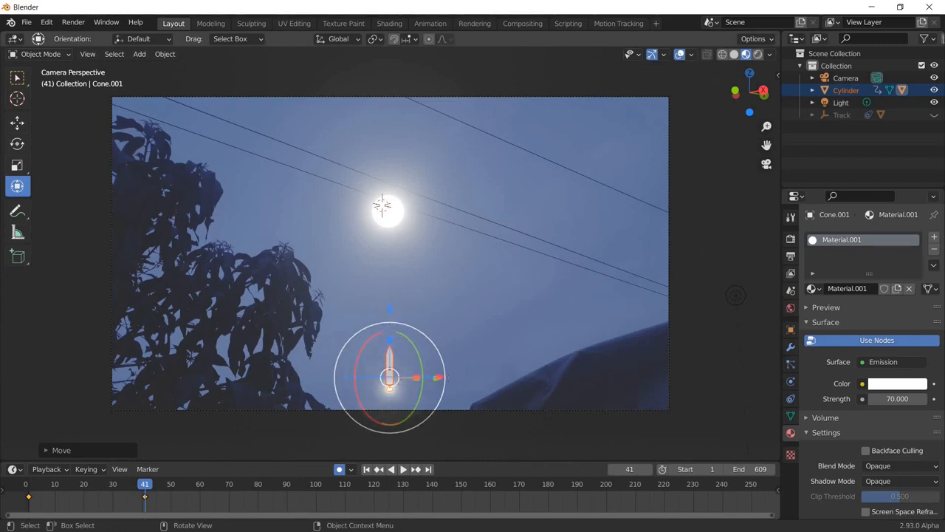
key("s")
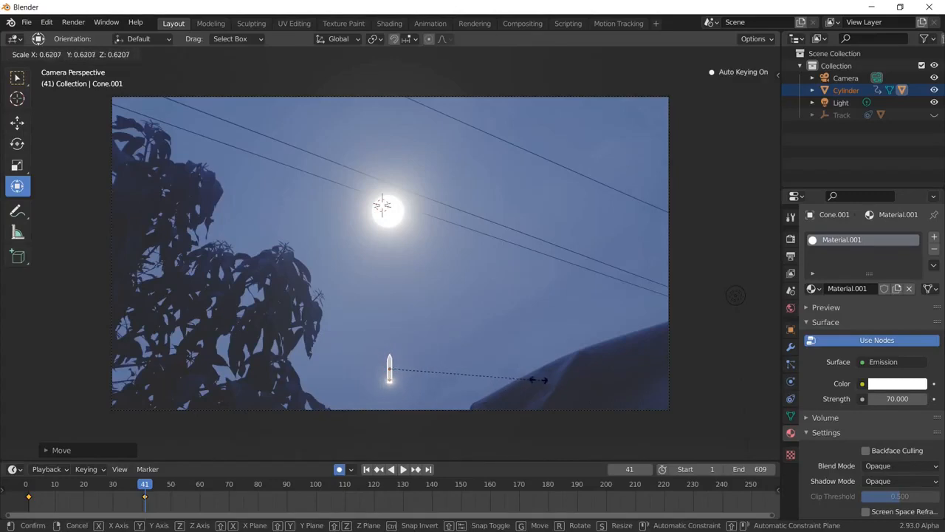
left_click(521, 381)
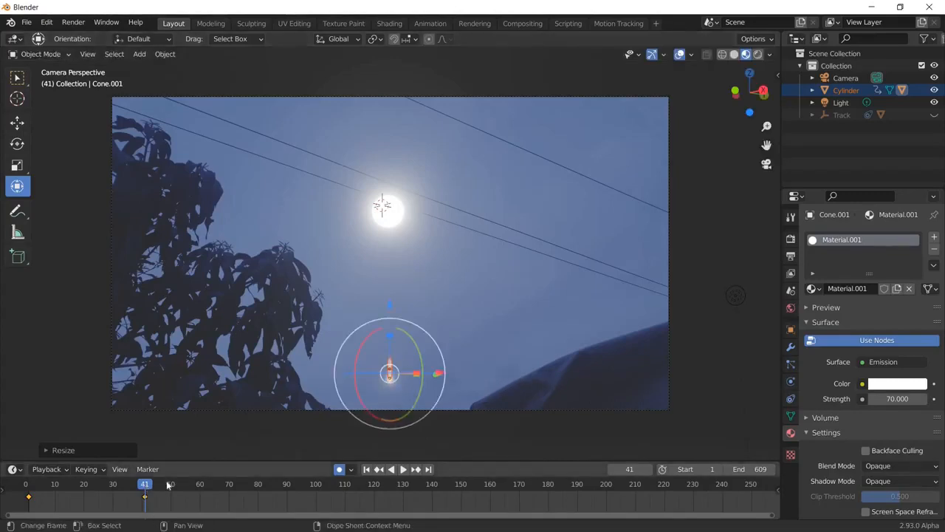
At frame 100, key the rocket higher along Z toward the moon and scale it down further.
key("space")
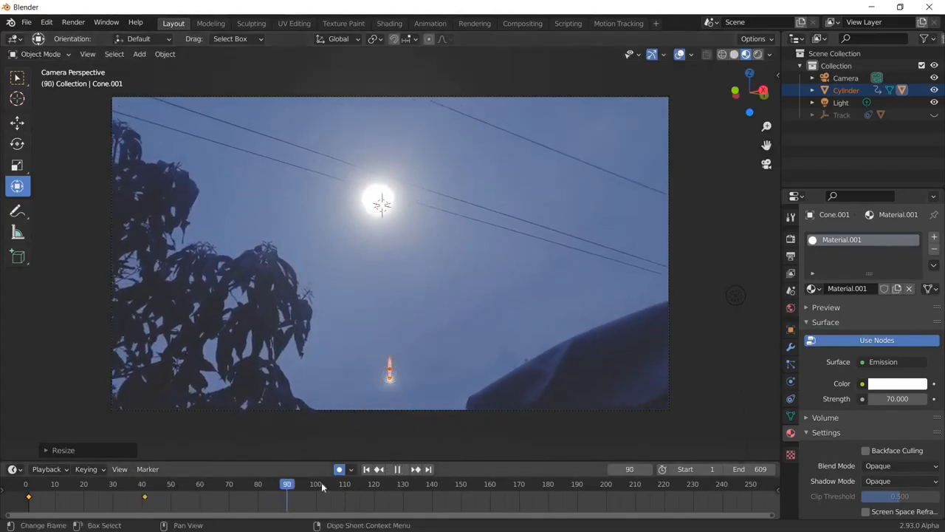
key("space")
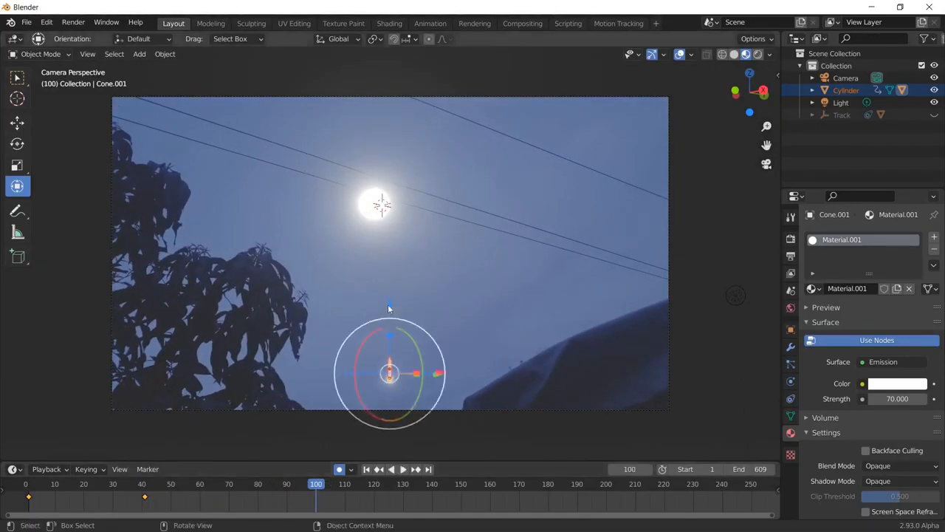
left_click_drag(389, 308, 389, 264)
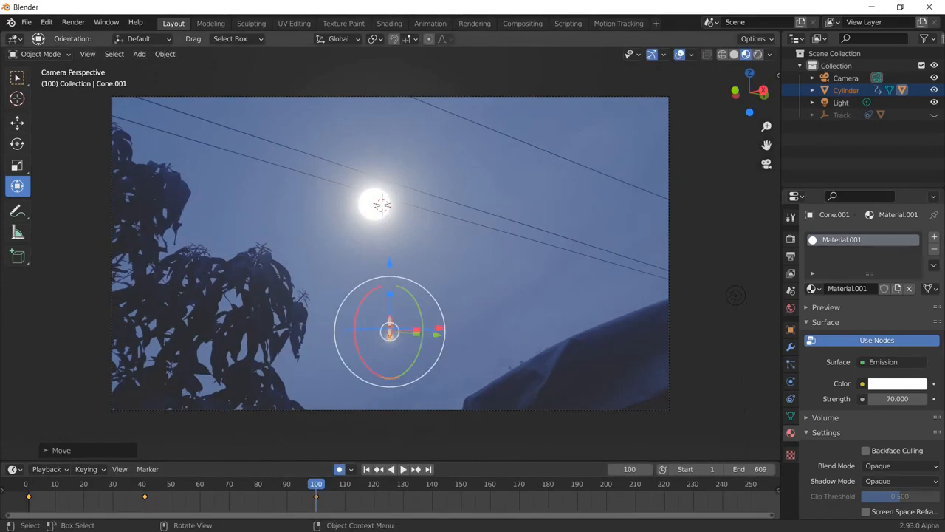
key("s")
left_click(513, 352)
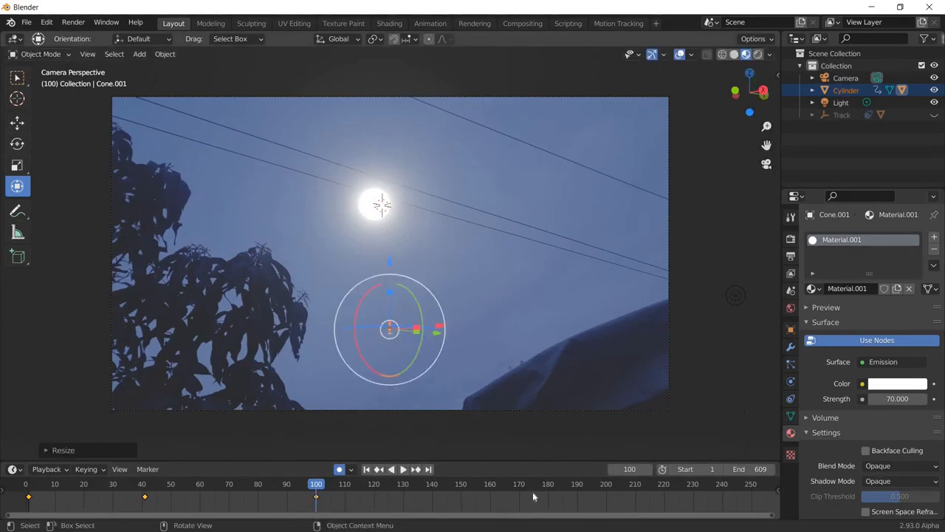
At frame 200, raise the rocket along Z toward the moon and scale it down slightly with auto keying.
left_click(606, 488)
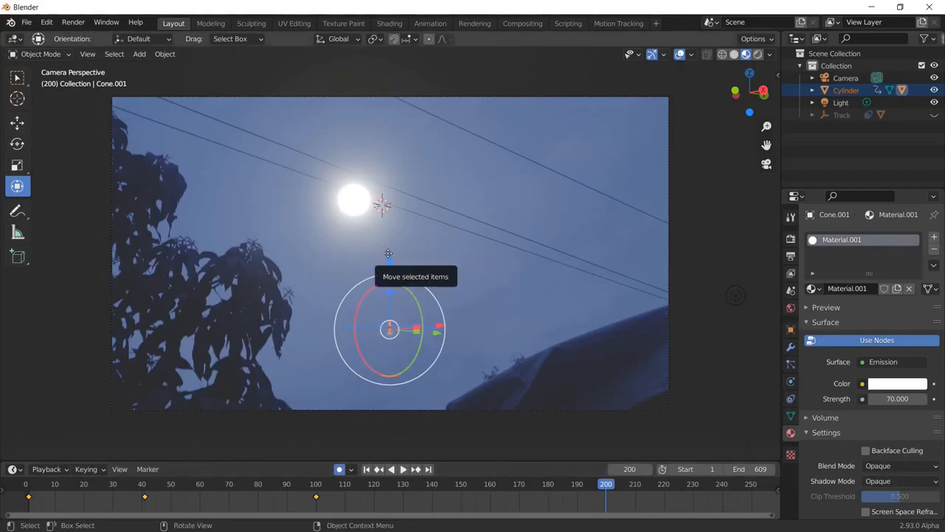
left_click_drag(387, 254, 385, 232)
left_click(384, 230)
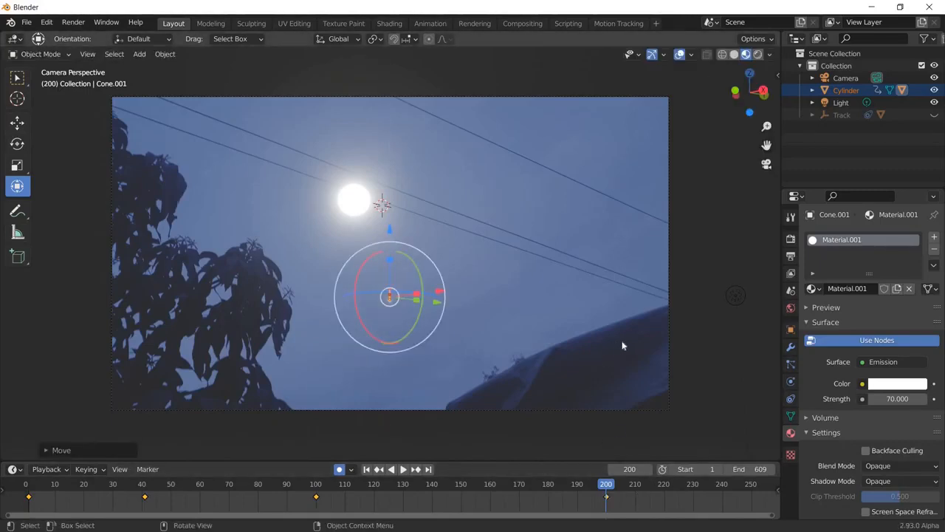
key("s")
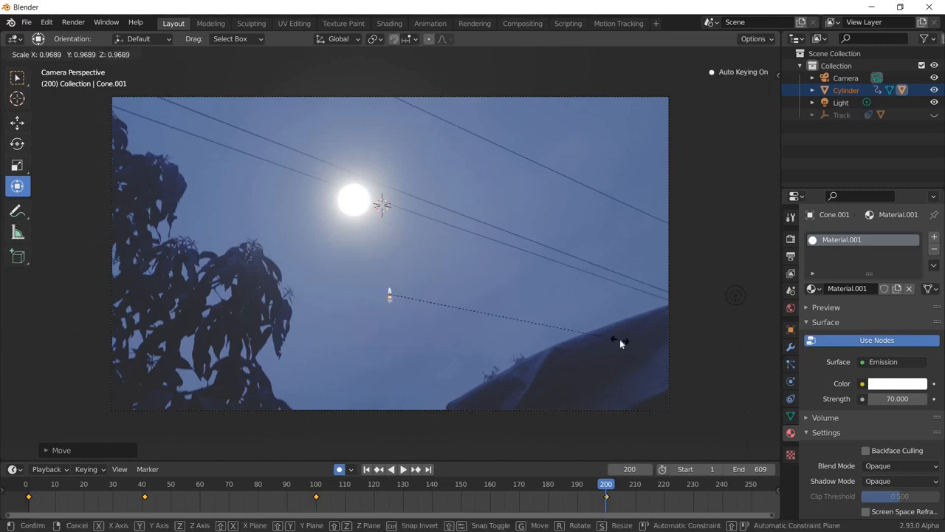
left_click(620, 342)
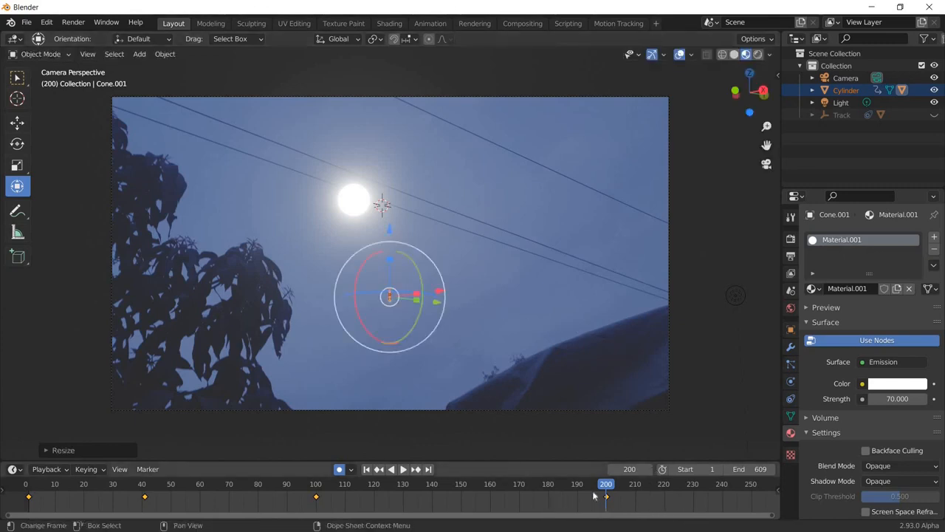
At frame 351, key the rocket higher along Z, just below the moon, and shrink it a little more.
scroll(594, 495, "down", 8)
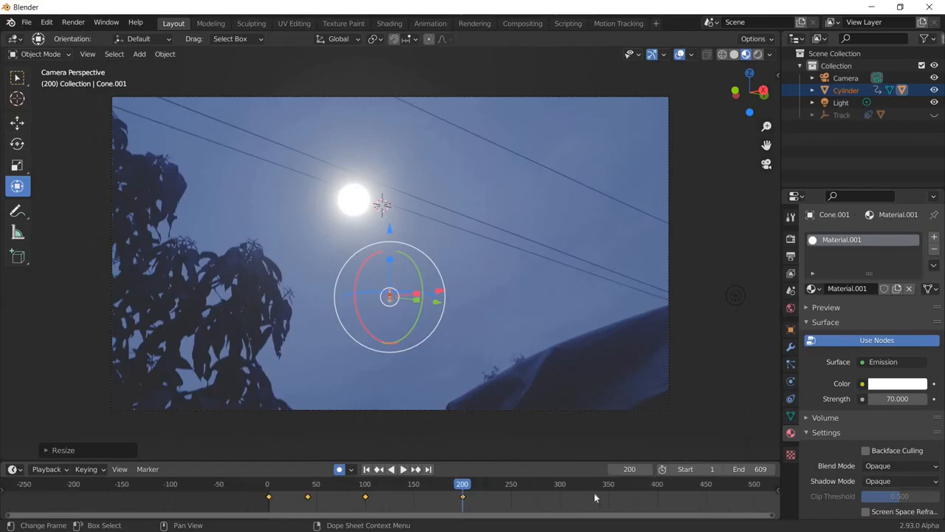
scroll(594, 492, "down", 3)
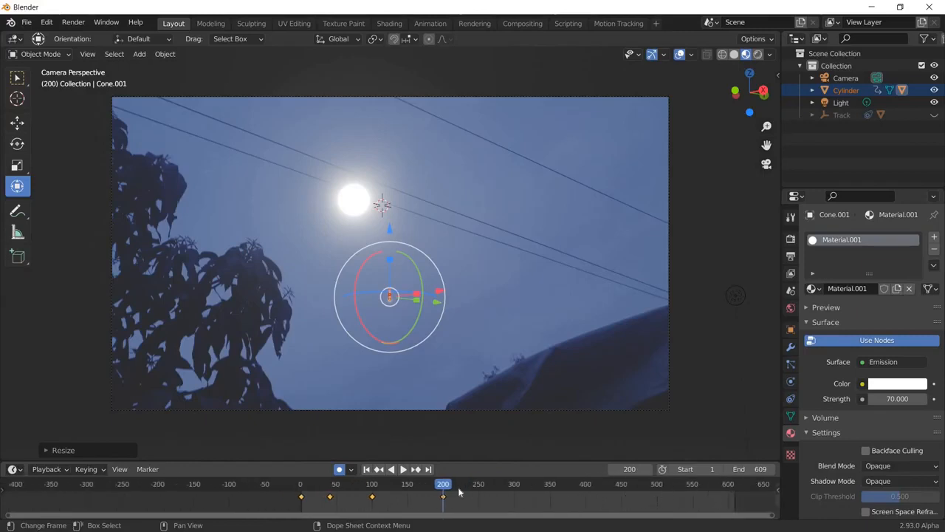
key("space")
left_click(538, 490)
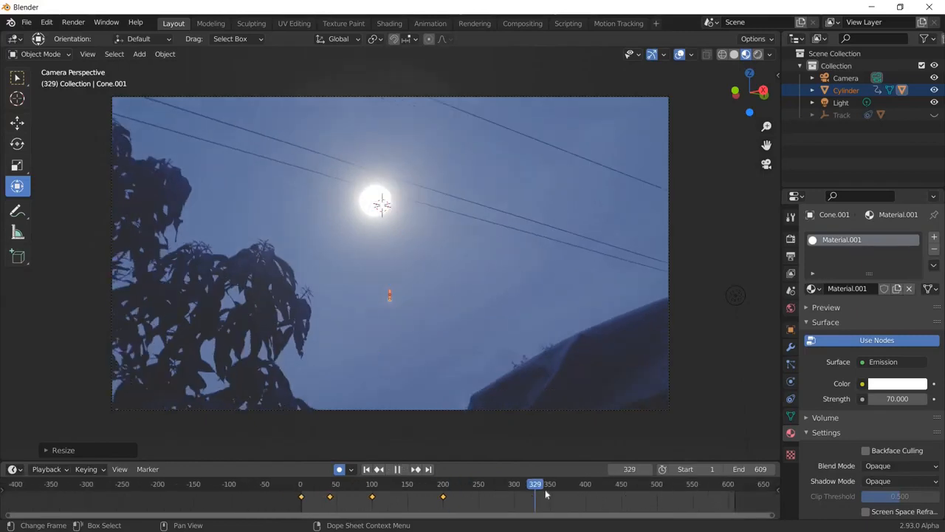
left_click_drag(509, 487, 463, 483)
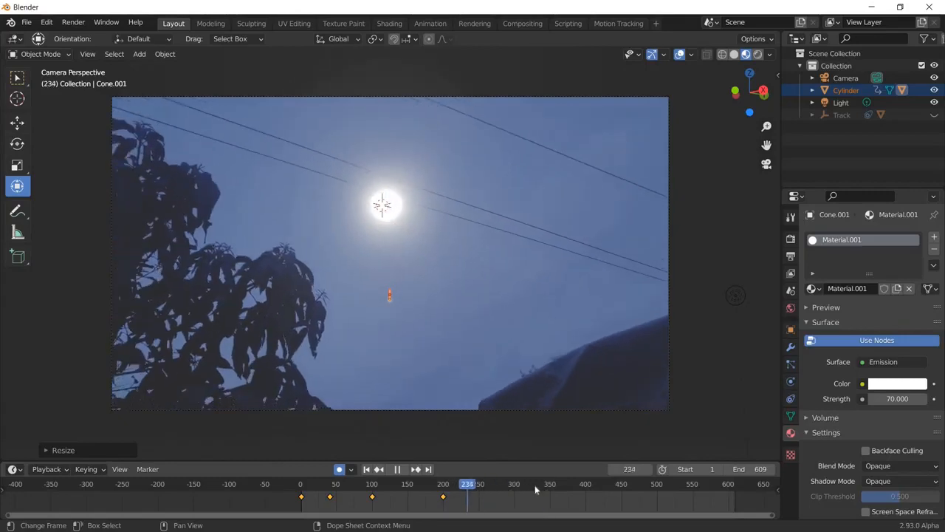
left_click_drag(552, 487, 551, 488)
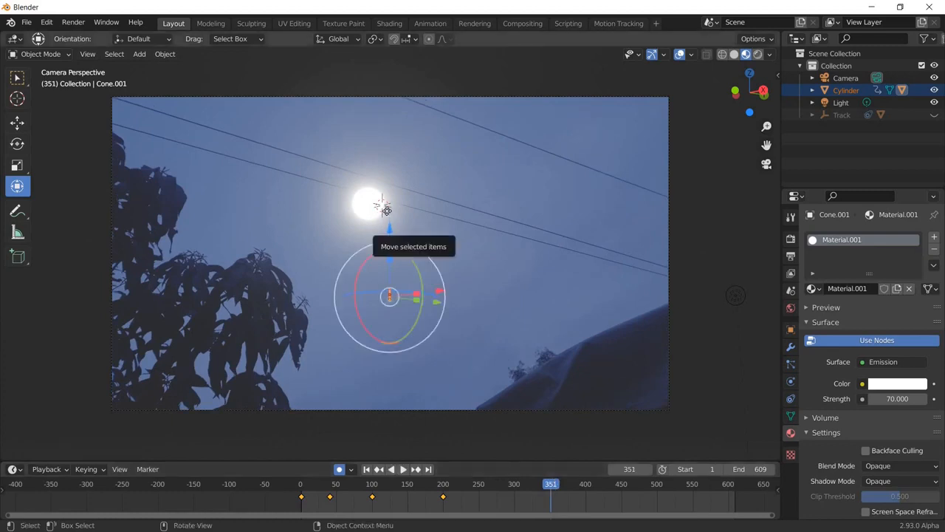
left_click_drag(388, 225, 385, 201)
left_click_drag(430, 244, 446, 259)
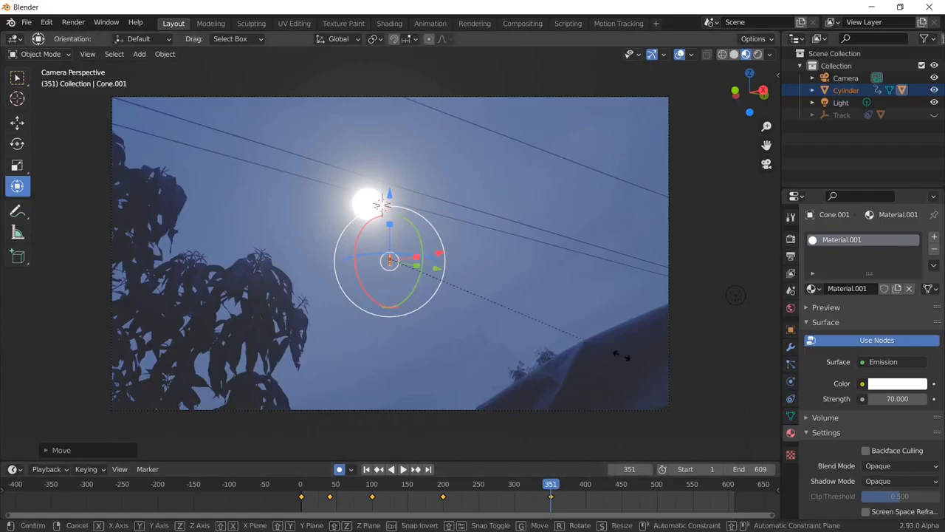
key("s")
left_click(560, 342)
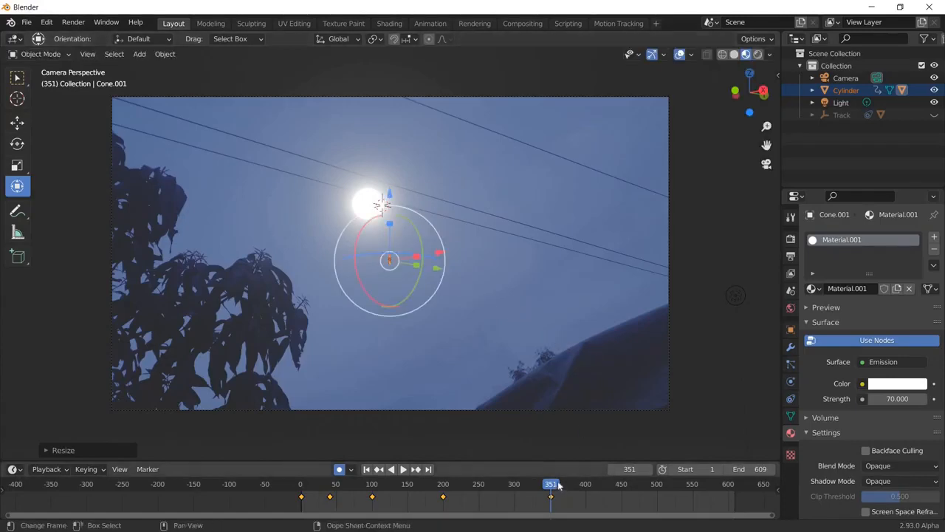
At frame 552, raise the rocket along Z with auto keying until it sits just under the moon's lower edge.
key("space")
left_click(665, 489)
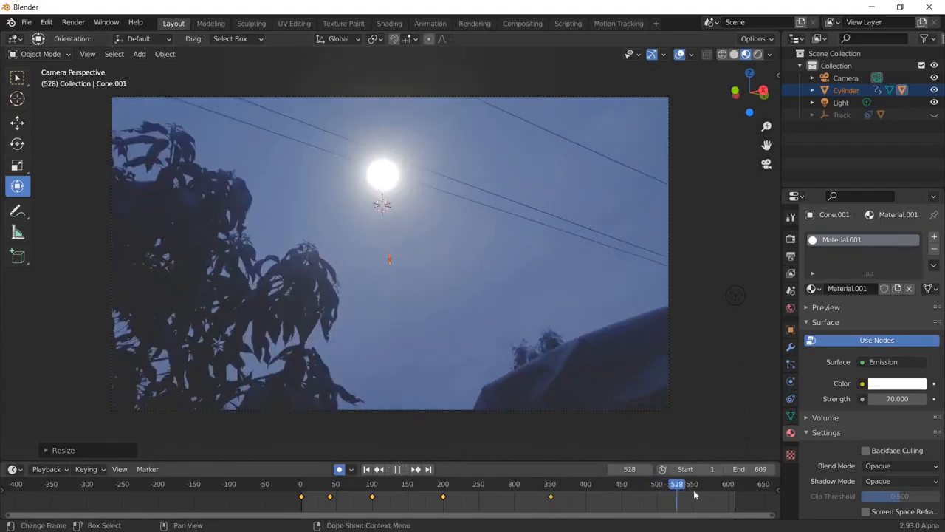
key("space")
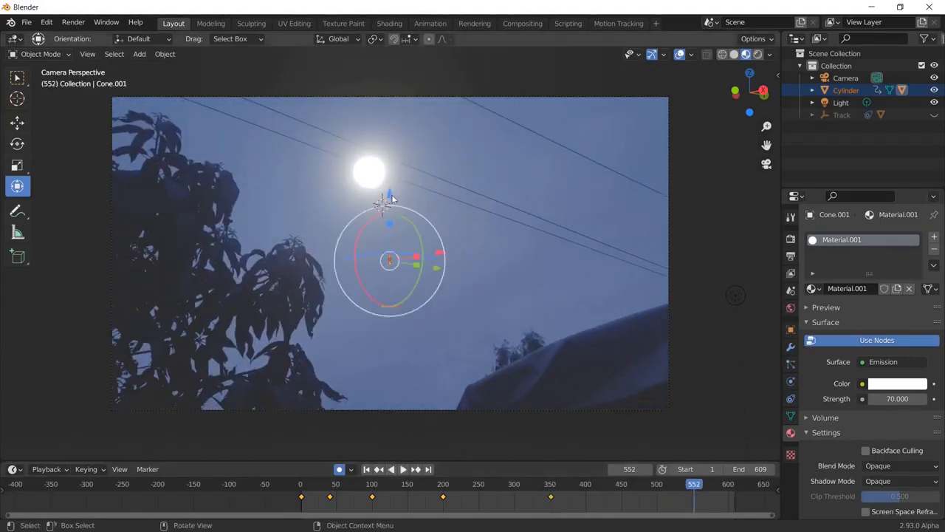
left_click_drag(386, 178, 396, 161)
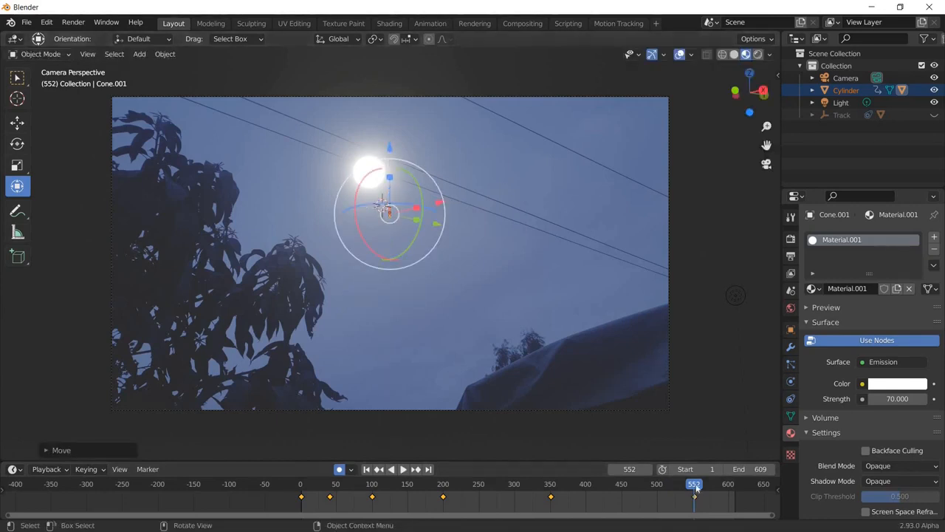
At frame 602, raise the rocket about 0.39 m along Z so it reaches the moon's height.
left_click_drag(725, 488, 730, 489)
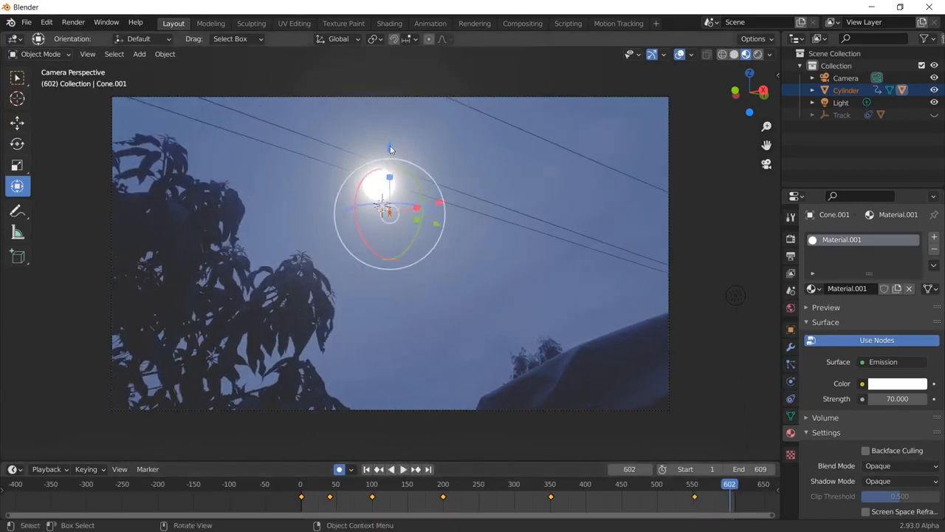
left_click_drag(390, 134, 386, 119)
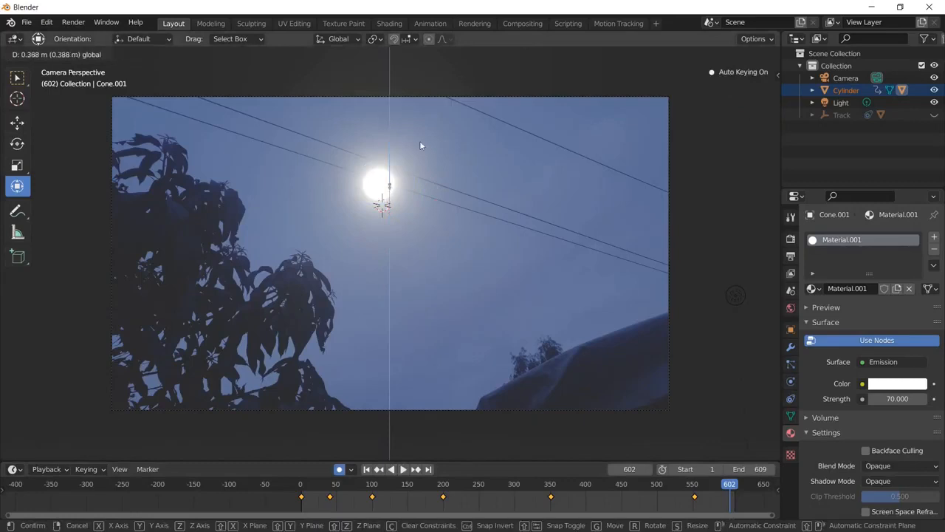
left_click_drag(419, 145, 421, 147)
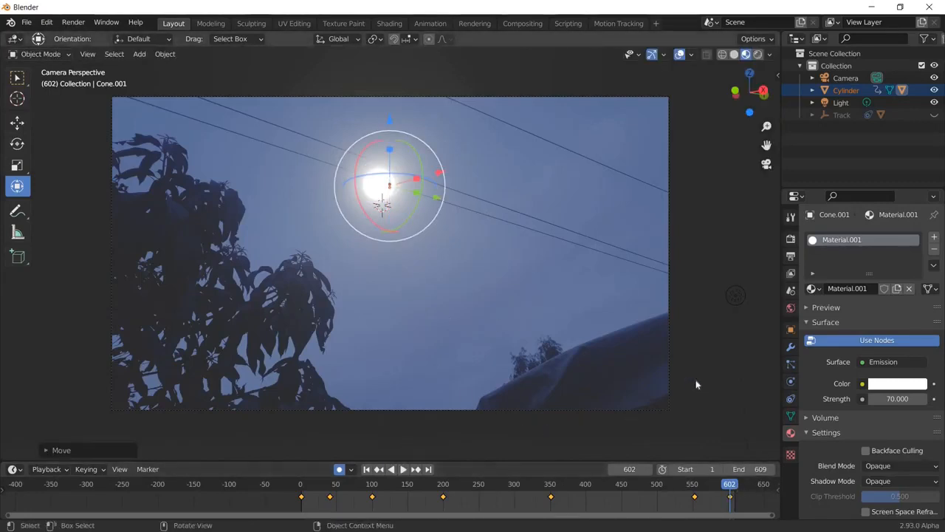
Deselect the rocket and play the animation from the start to check its flight toward the moon.
left_click(675, 451)
key("shift+ctrl+space")
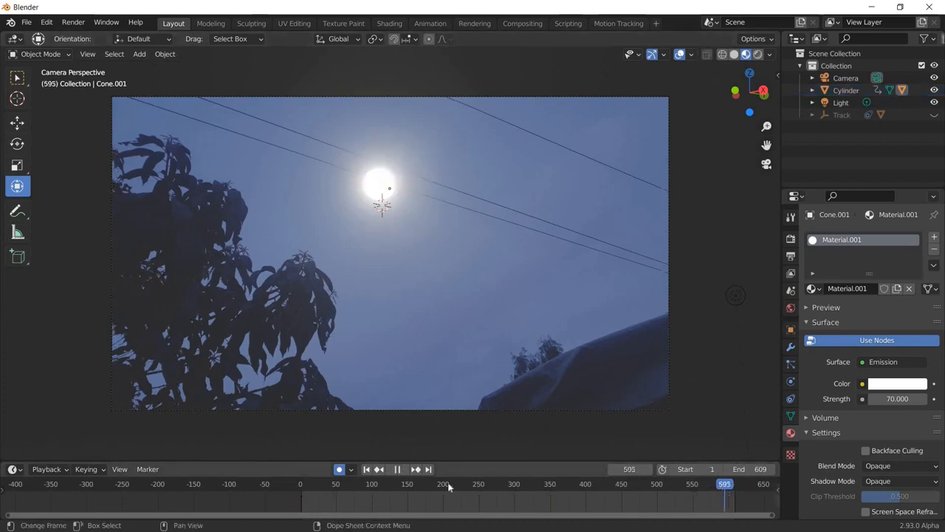
left_click_drag(378, 488, 300, 488)
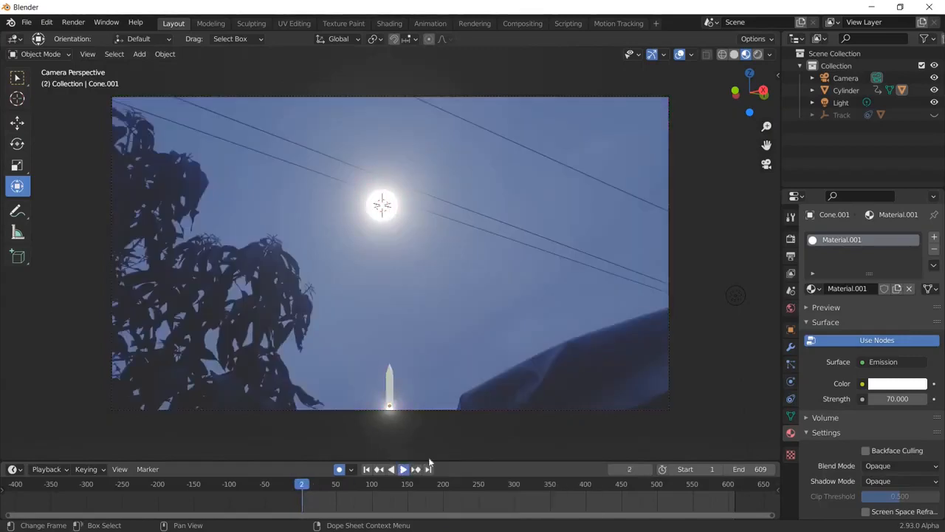
key("space")
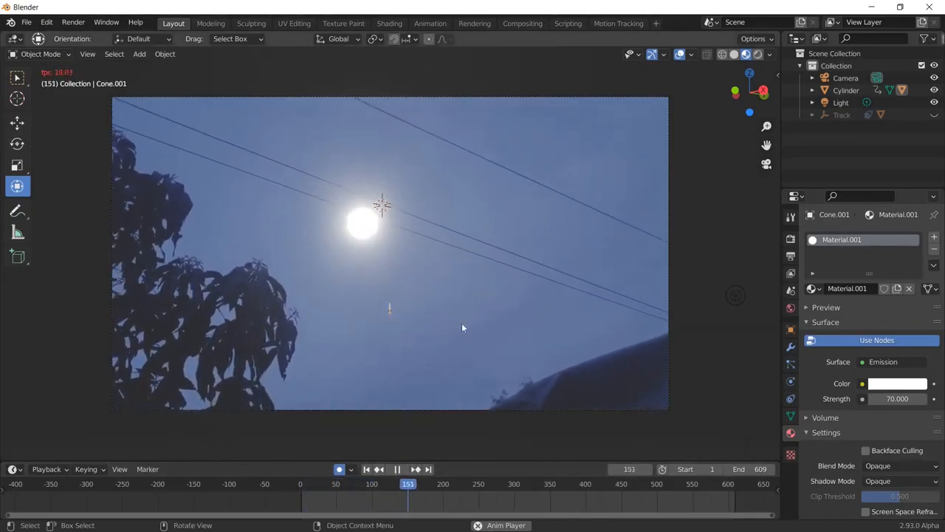
scroll(461, 322, "up", 2)
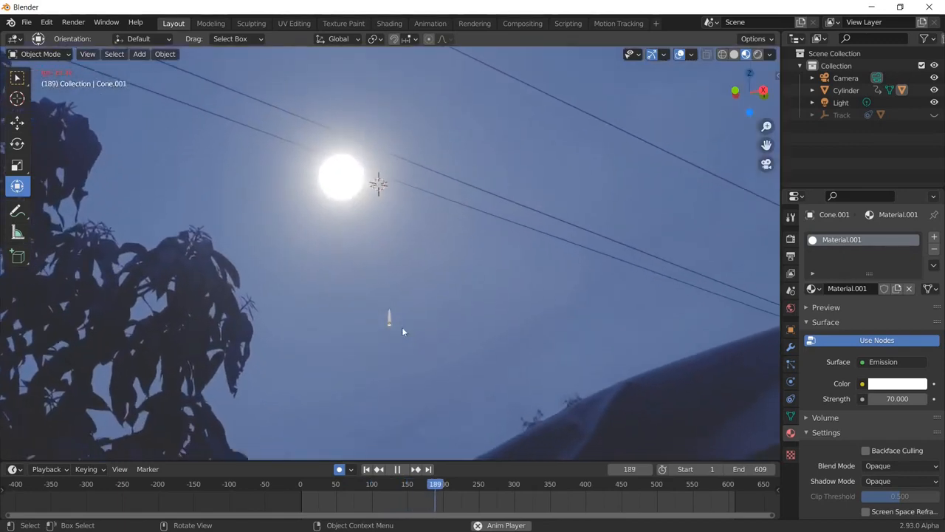